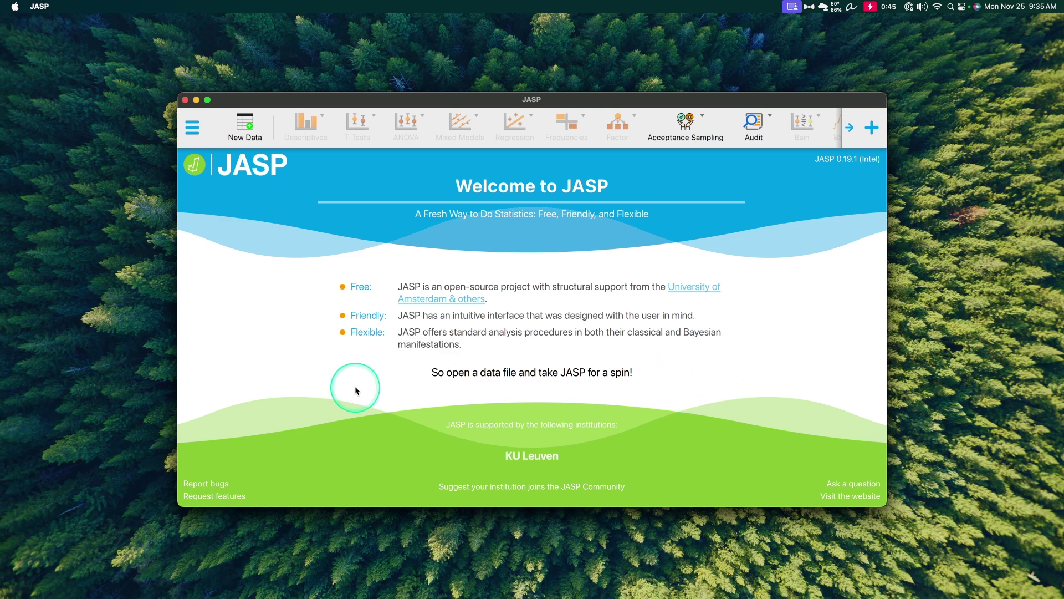
Load the Titanic example showing the Age + PClass logistic regression, and maximize the JASP window
click(516, 377)
click(517, 378)
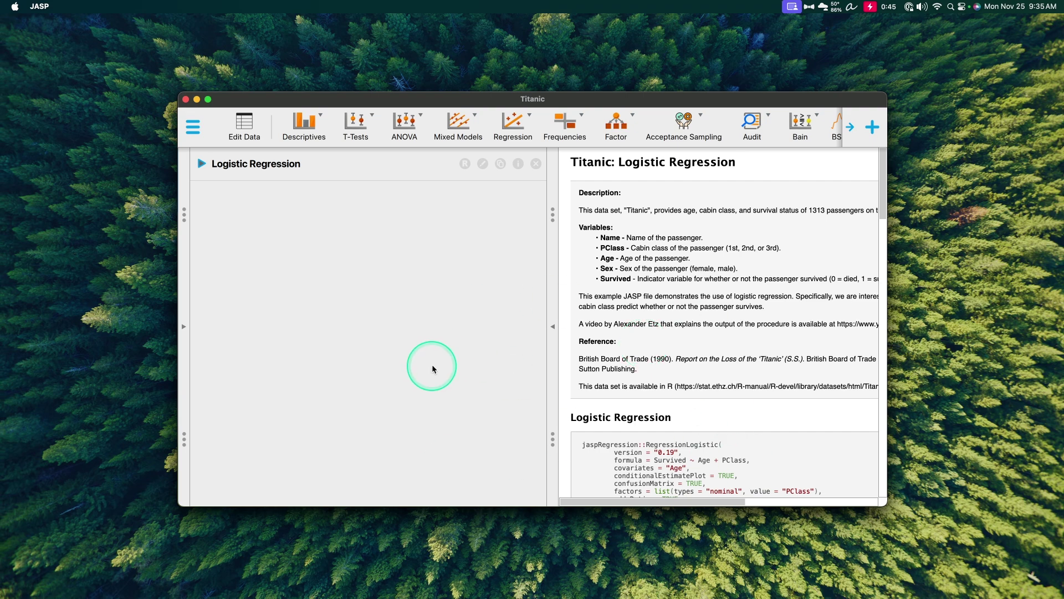
click(208, 99)
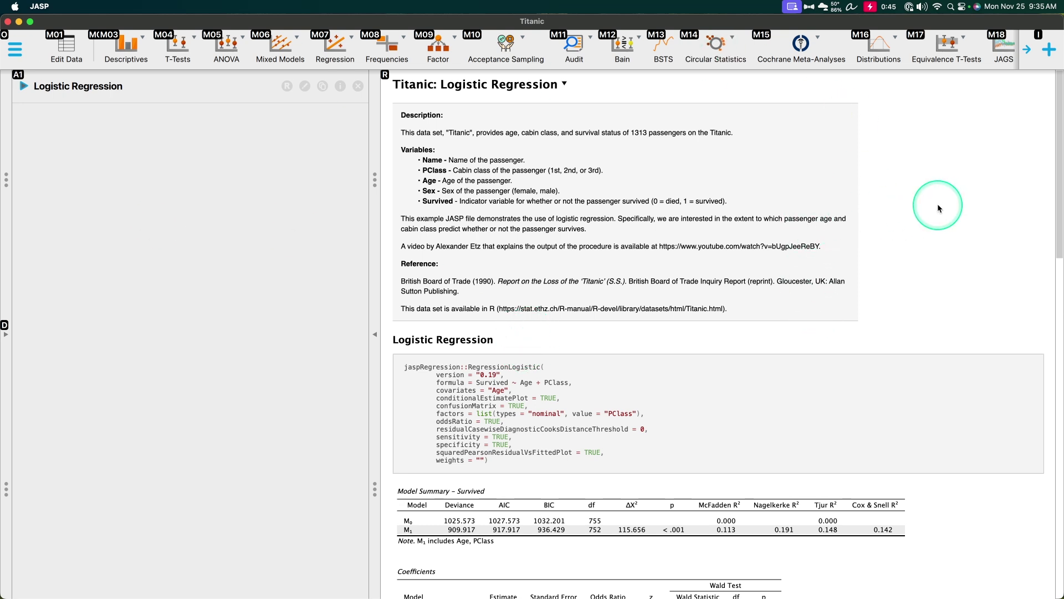
key(alt)
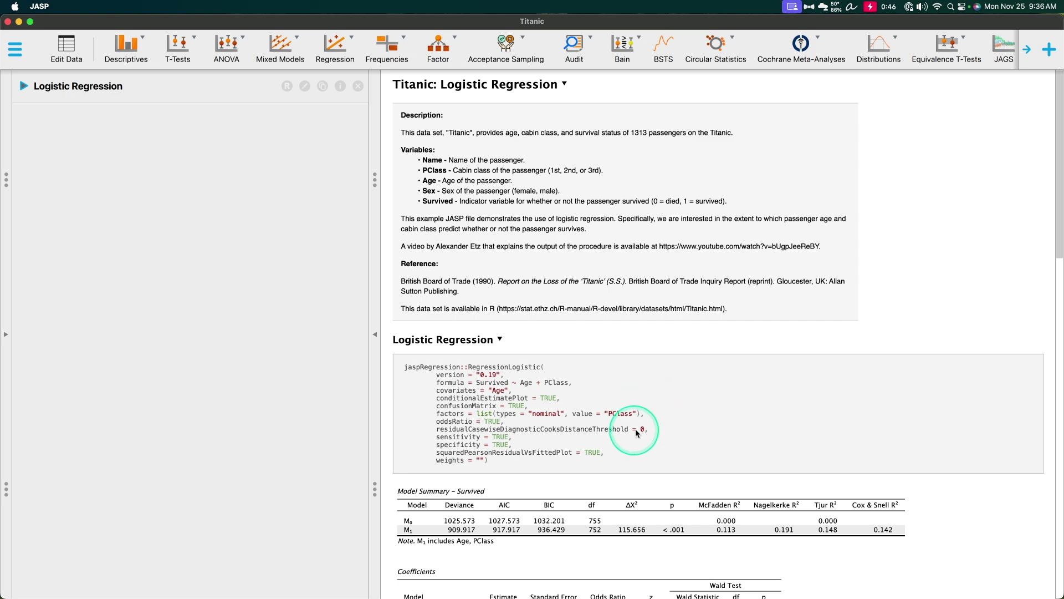
Reopen the Titanic file from the Data Library's 4. Regression folder
click(21, 51)
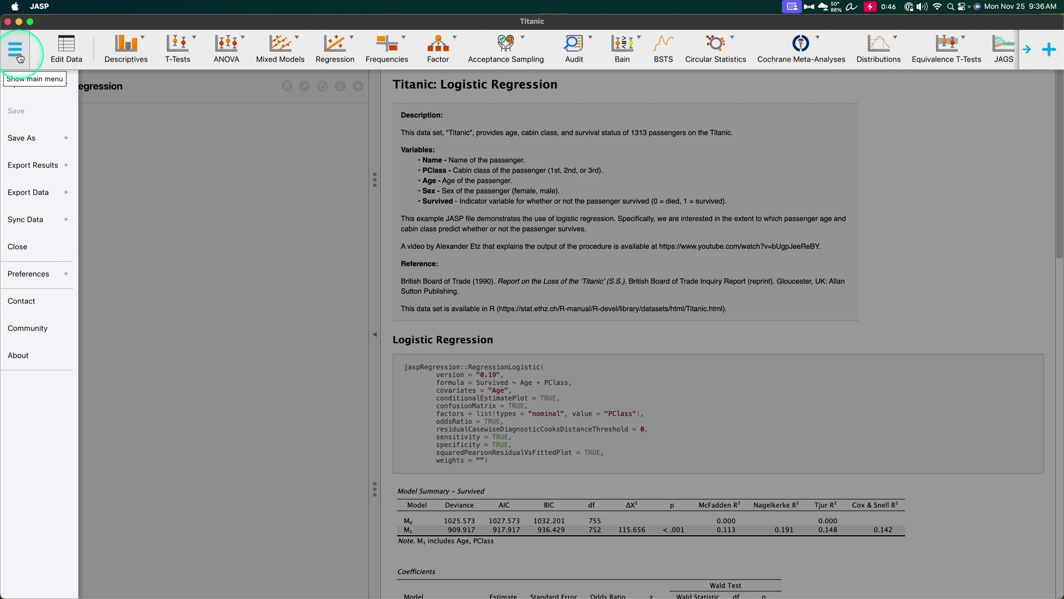
click(19, 83)
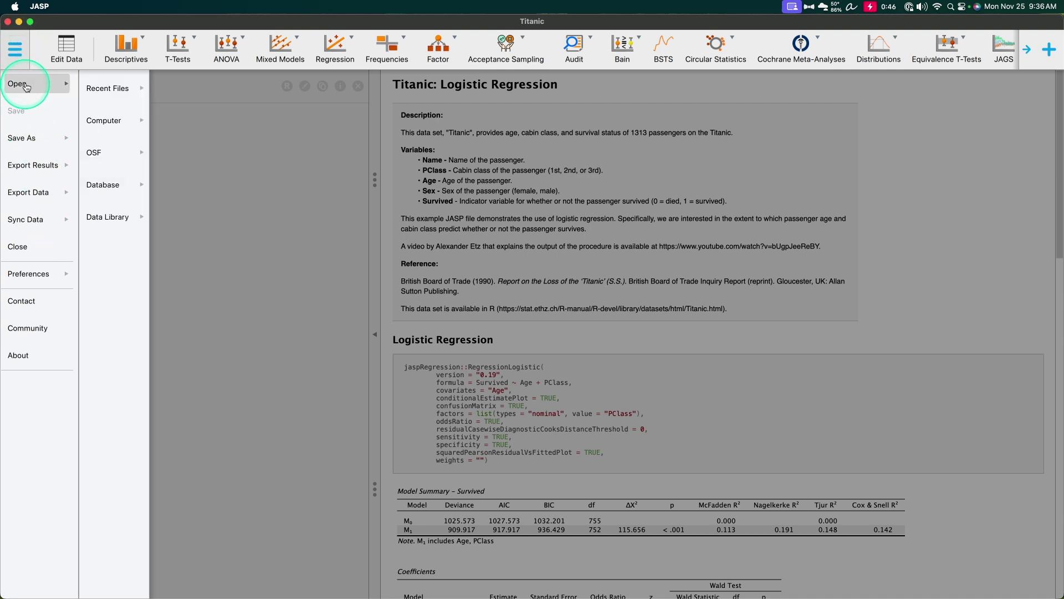
click(129, 216)
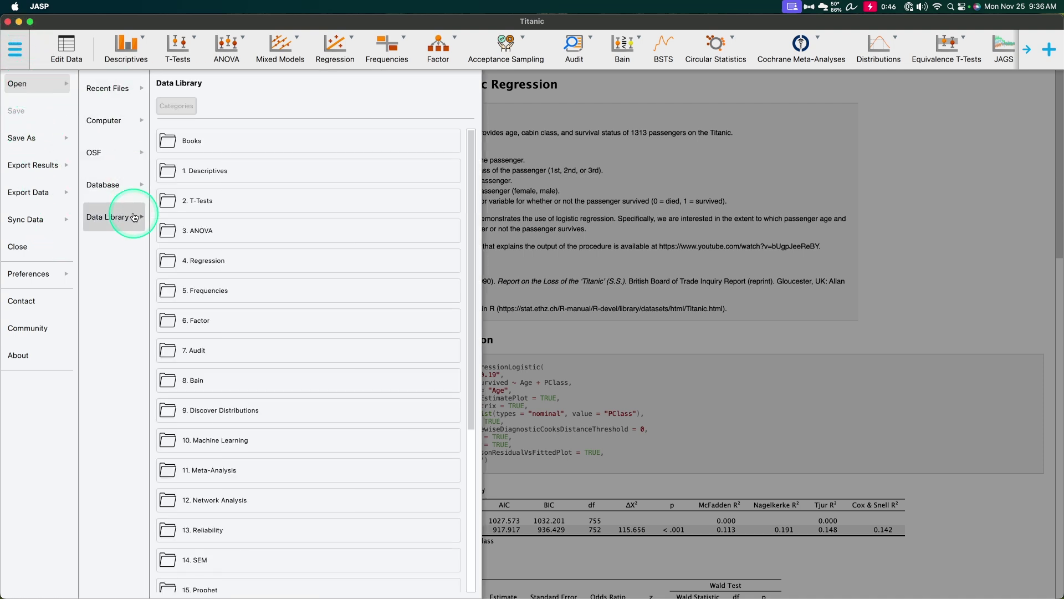
click(219, 261)
scroll(290, 244, down, 10)
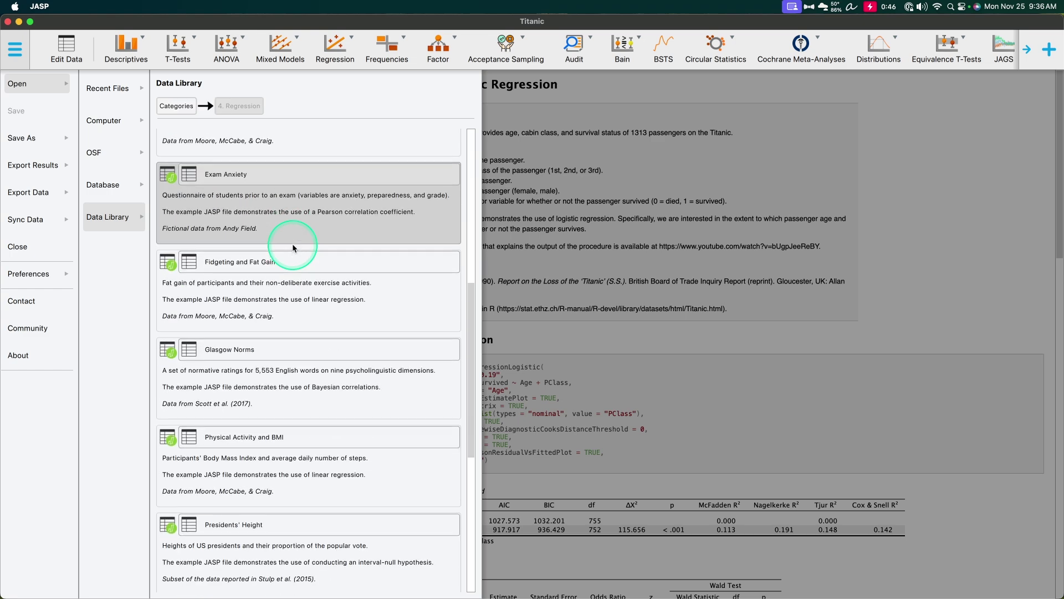
scroll(294, 248, down, 5)
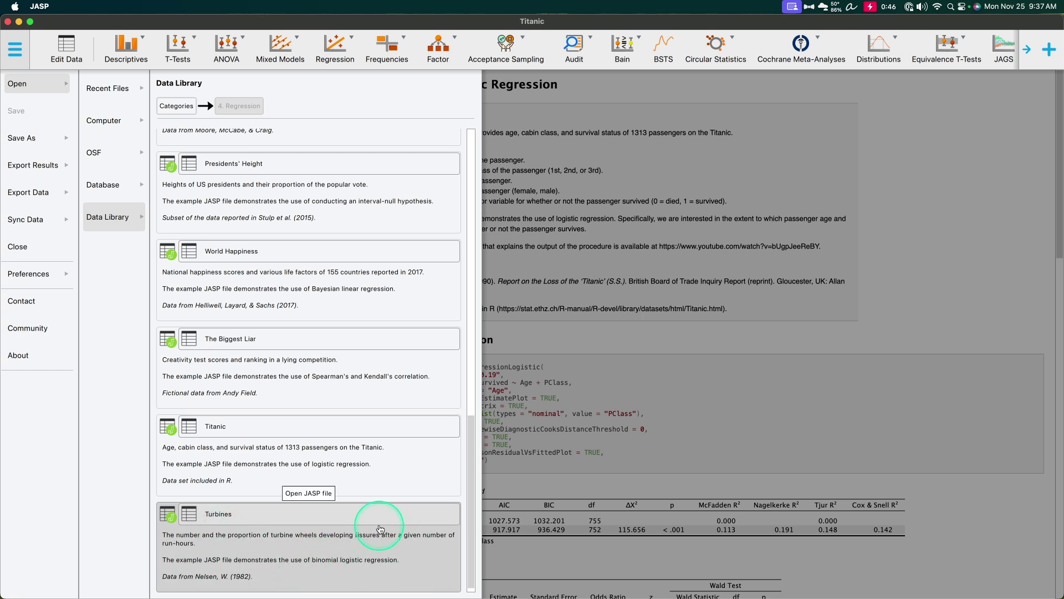
click(393, 471)
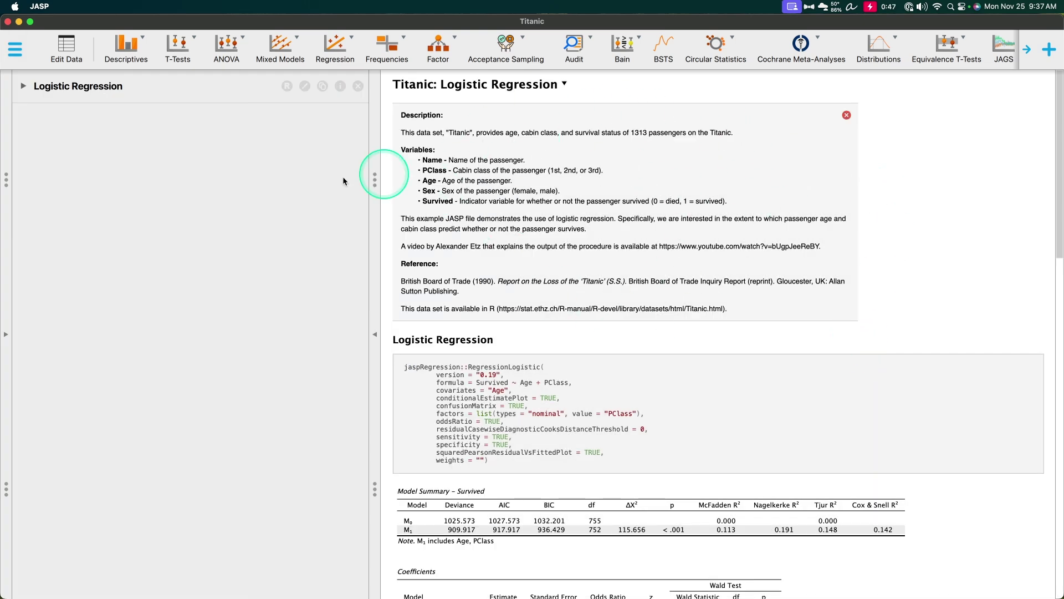
Reveal the Titanic data sheet and scroll through its 1313 passenger rows
click(6, 334)
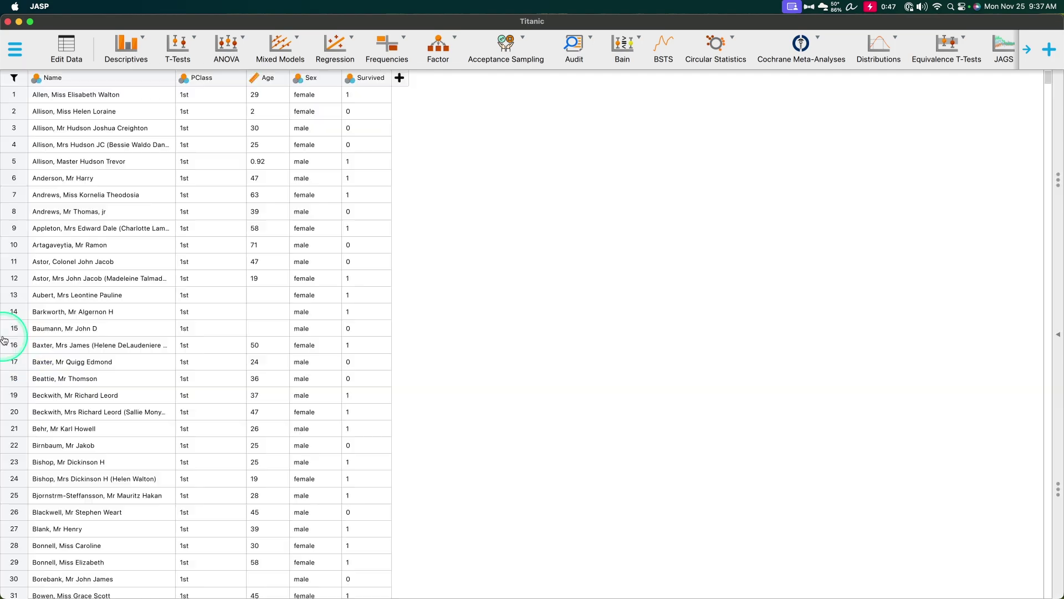
scroll(128, 330, down, 12)
scroll(127, 332, down, 20)
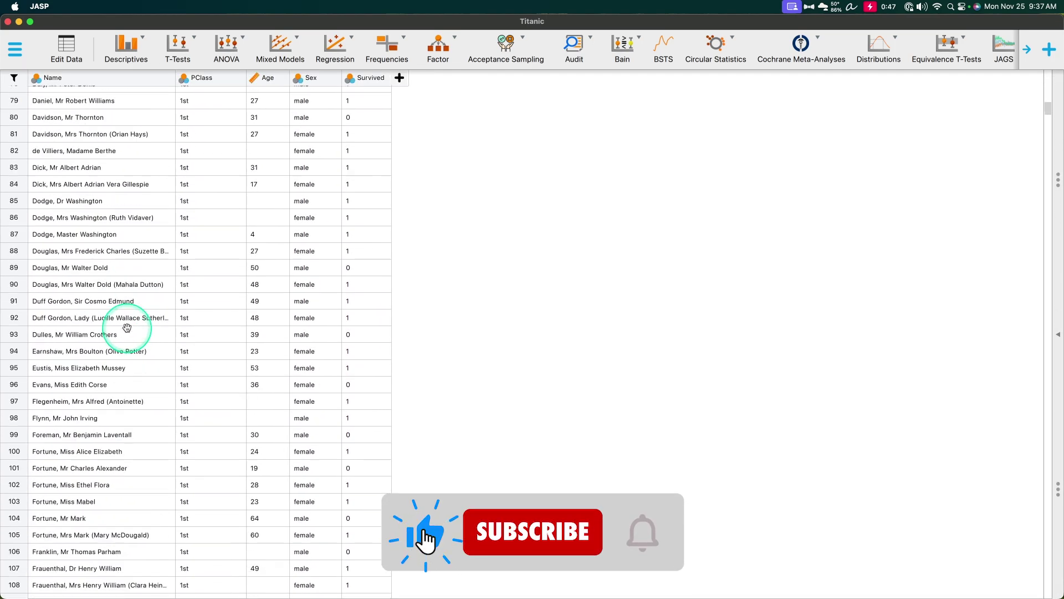
scroll(138, 316, down, 18)
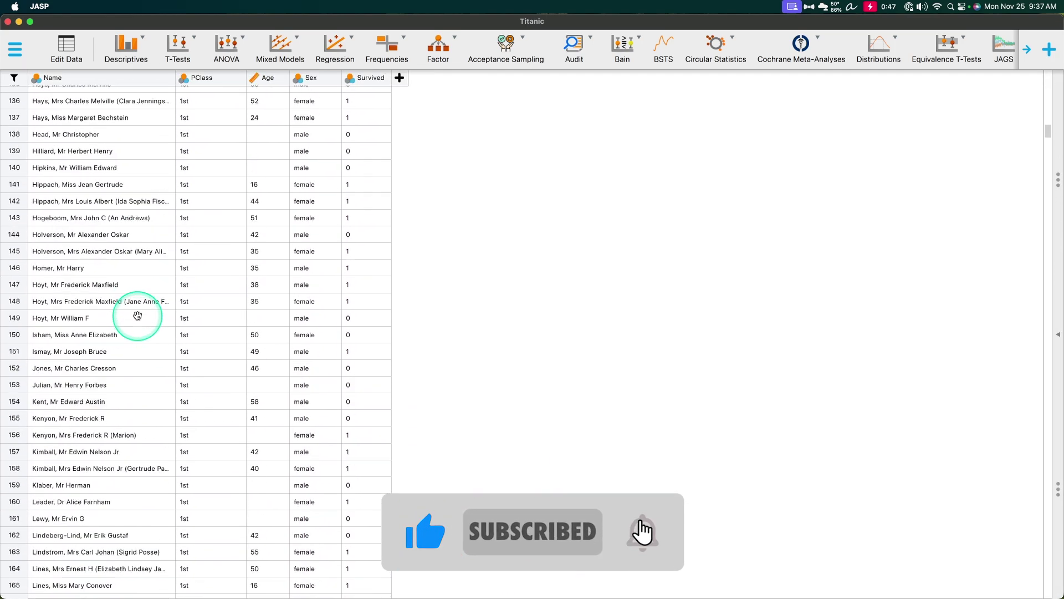
scroll(154, 352, down, 9)
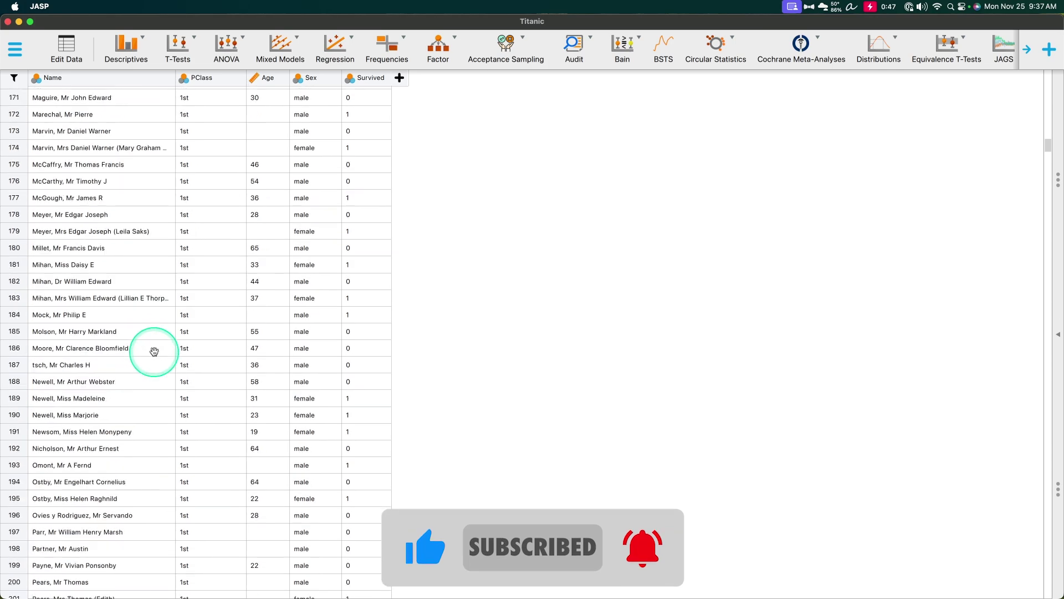
scroll(155, 352, up, 20)
scroll(155, 352, up, 20)
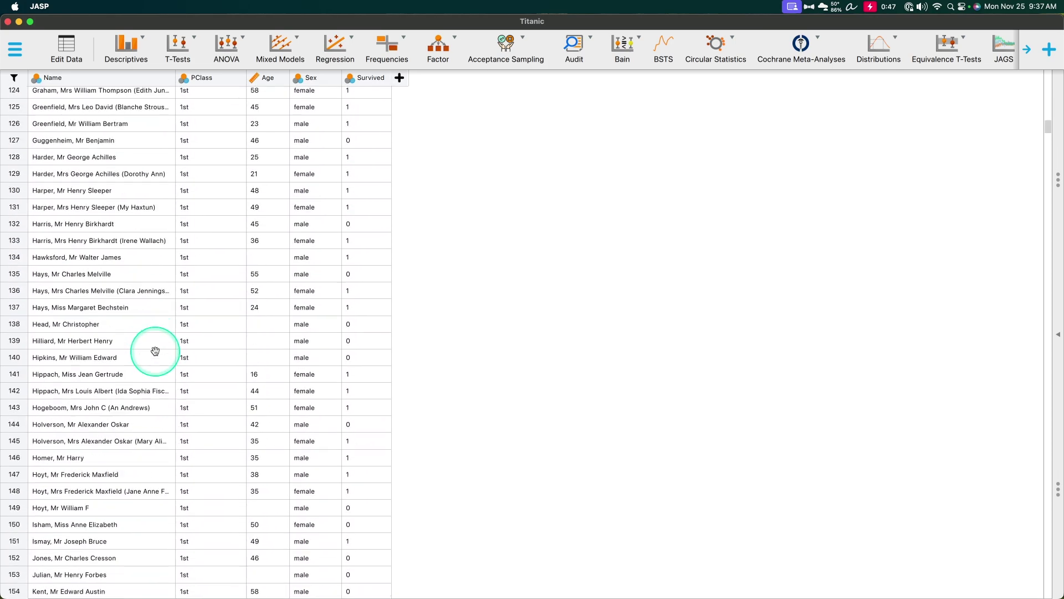
scroll(171, 357, up, 2)
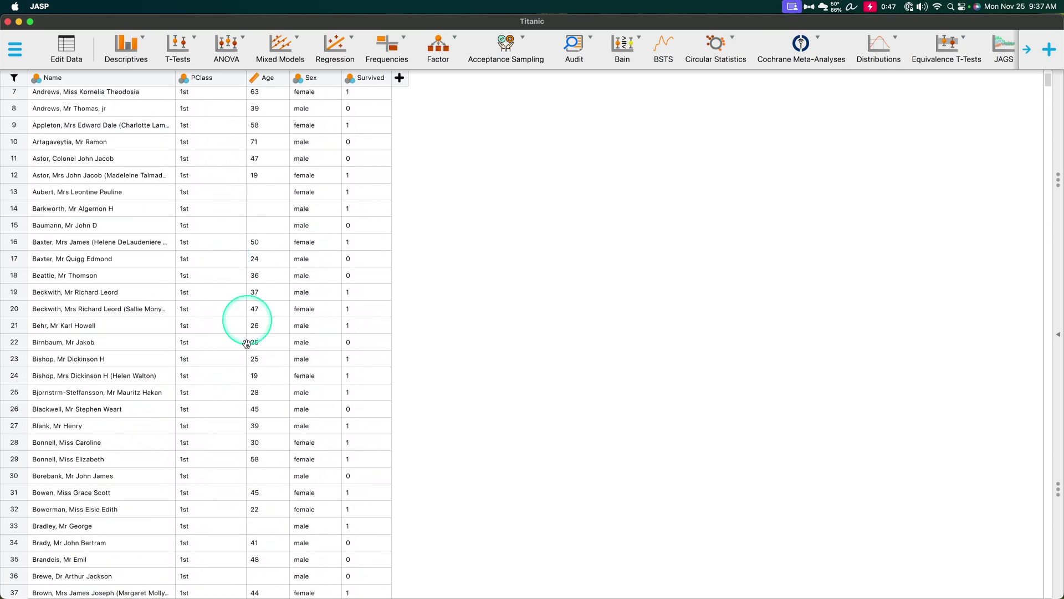
Collapse the data sheet so the Titanic logistic regression output fills the view again
click(1057, 335)
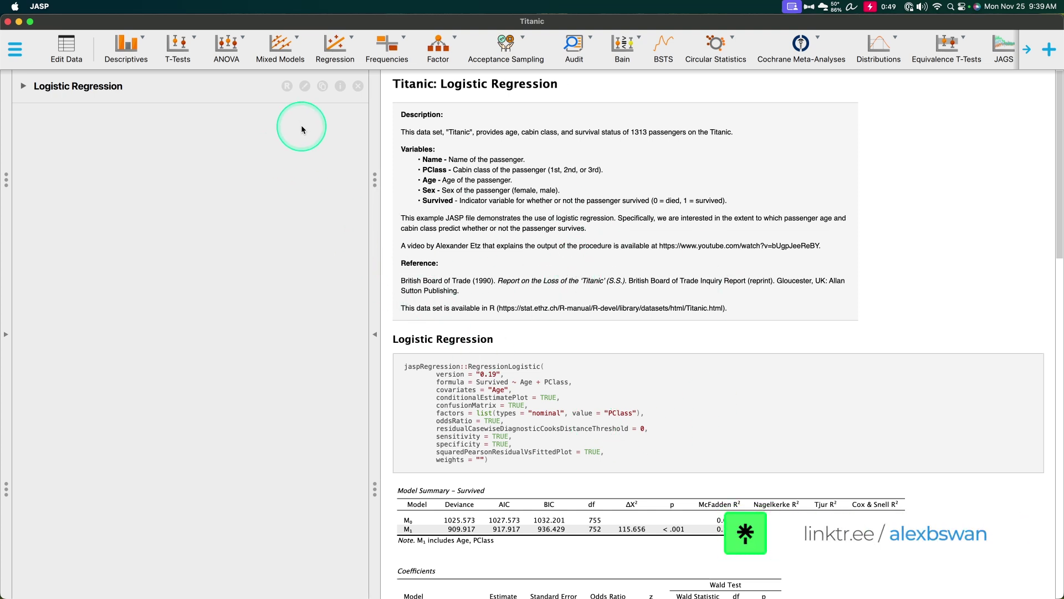
Add a new Classical > Logistic Regression analysis from the Regression toolbar menu
click(336, 49)
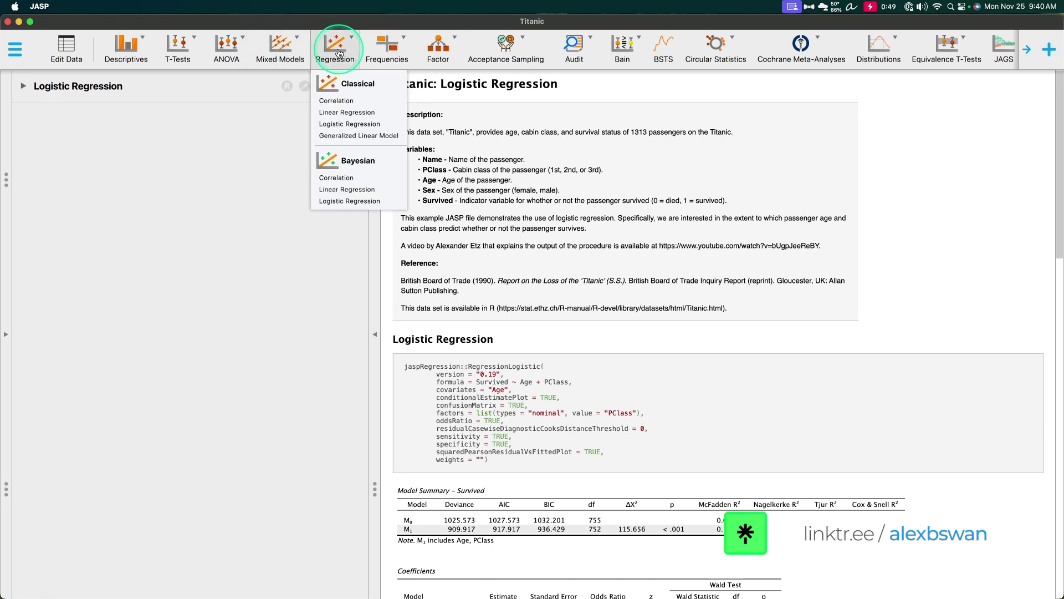
click(344, 125)
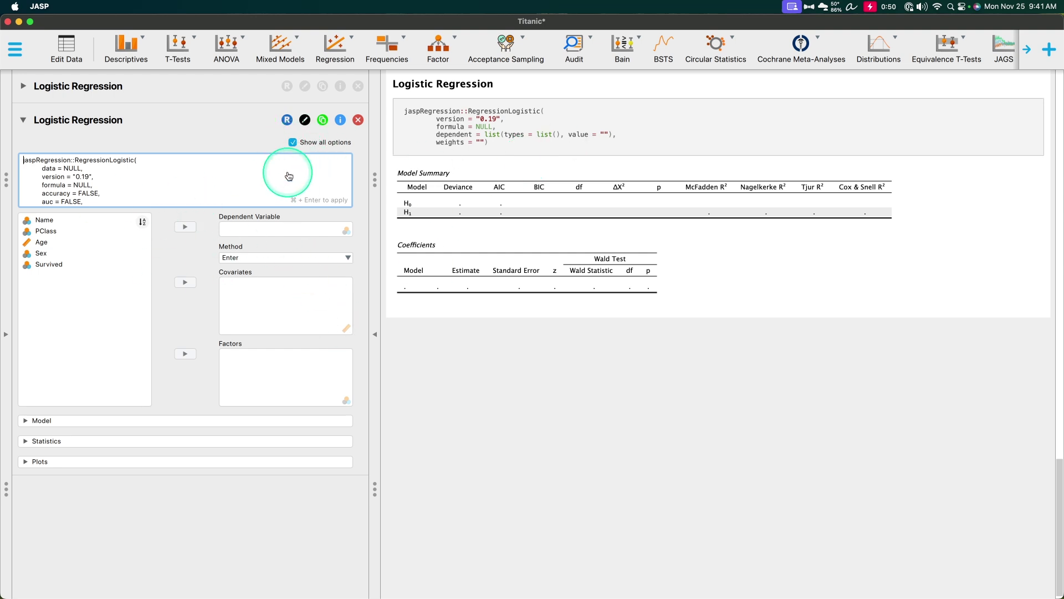
scroll(125, 183, down, 5)
scroll(129, 186, down, 8)
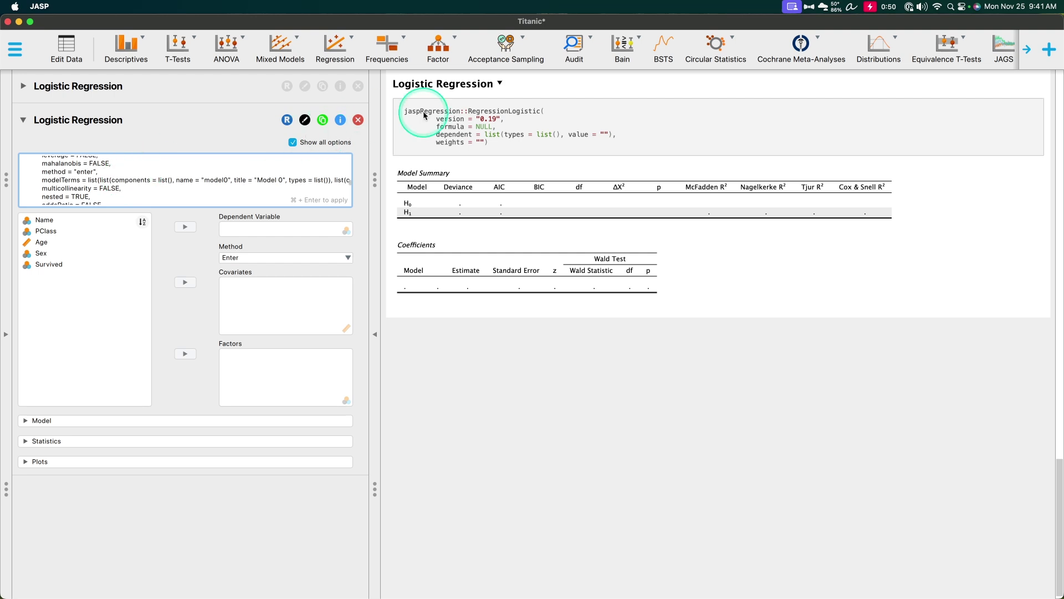
scroll(183, 180, down, 5)
scroll(178, 178, down, 1)
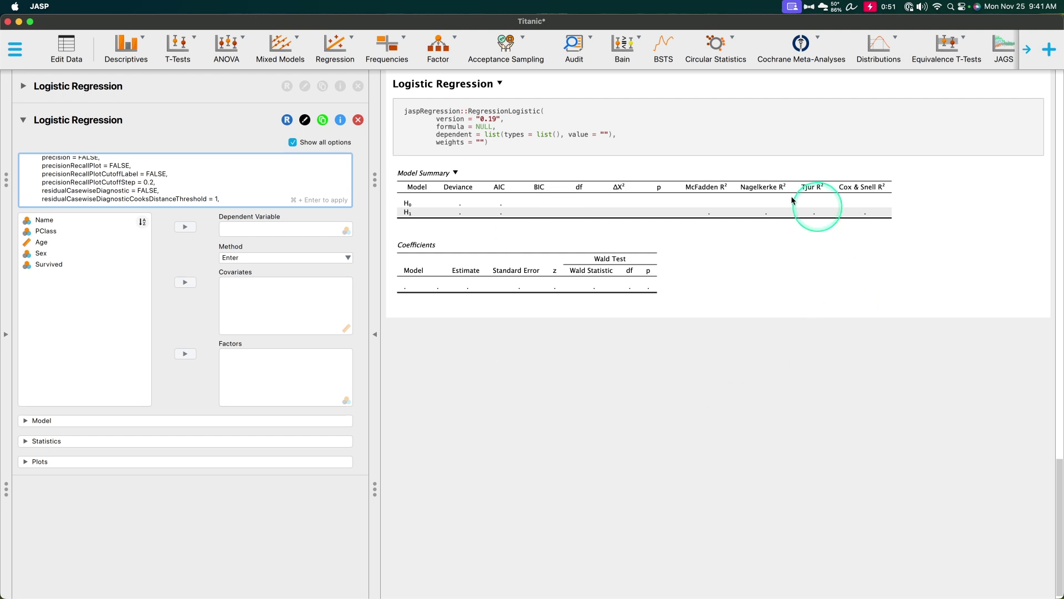
scroll(188, 186, down, 5)
scroll(188, 186, up, 10)
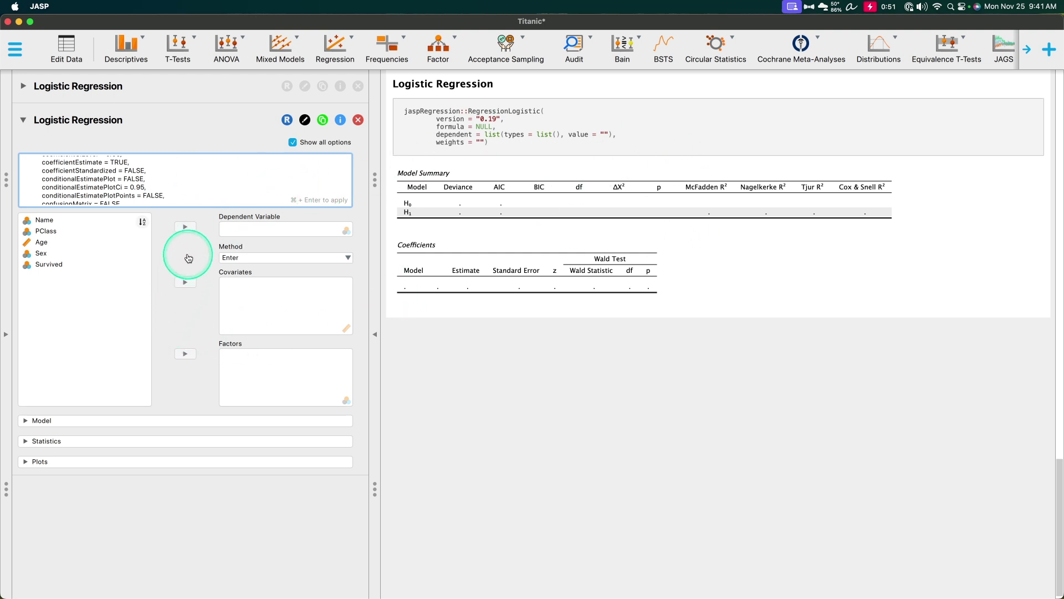
Assign Survived as the dependent variable and expand the Model section
click(83, 265)
click(189, 226)
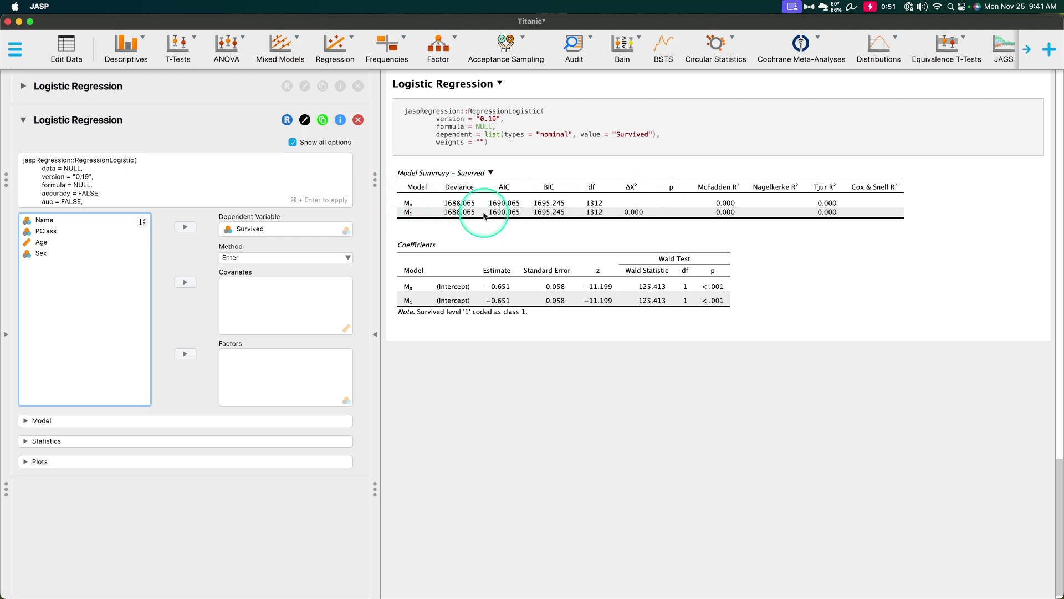
click(268, 420)
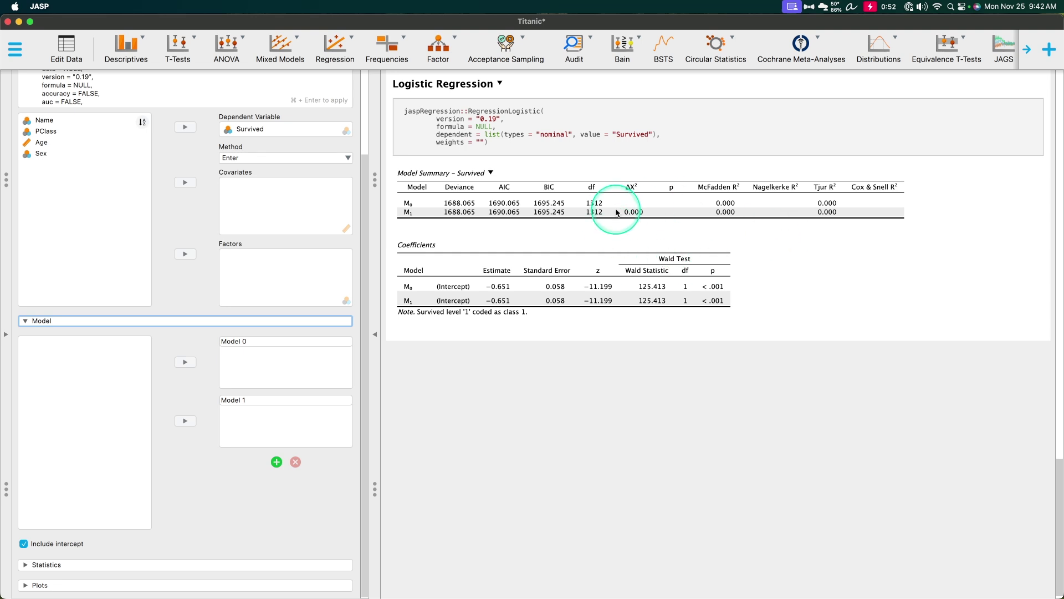
Tick Factor descriptives under Statistics and review the new Factor Descriptives table
click(186, 567)
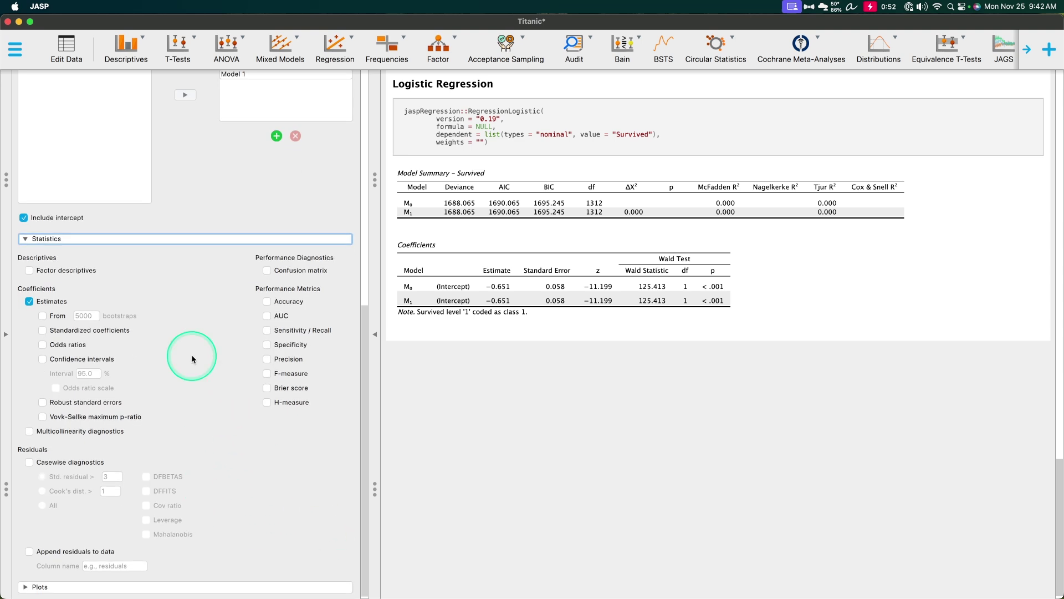
click(29, 270)
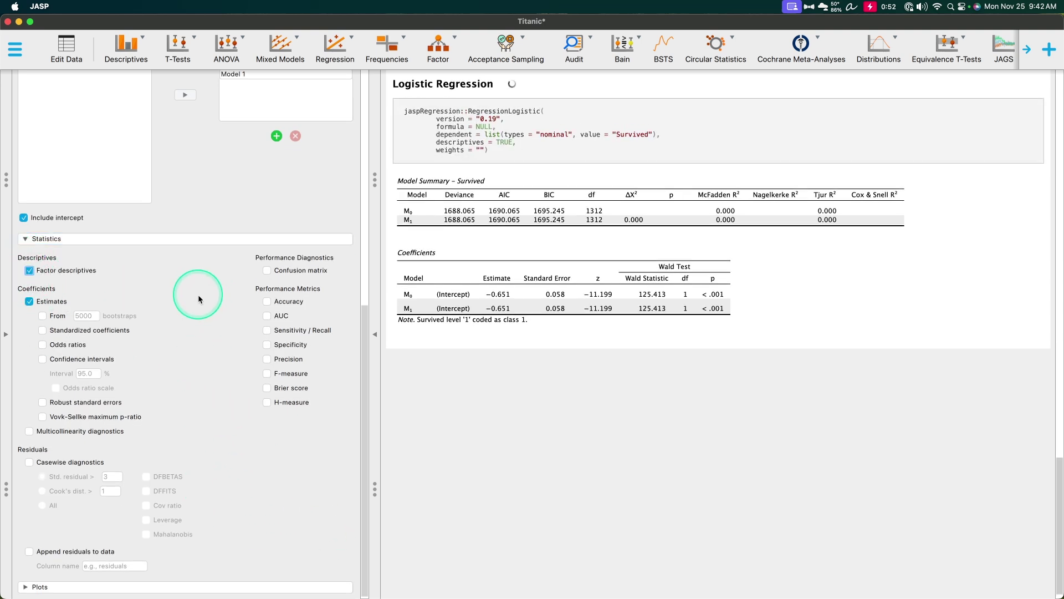
scroll(244, 244, up, 5)
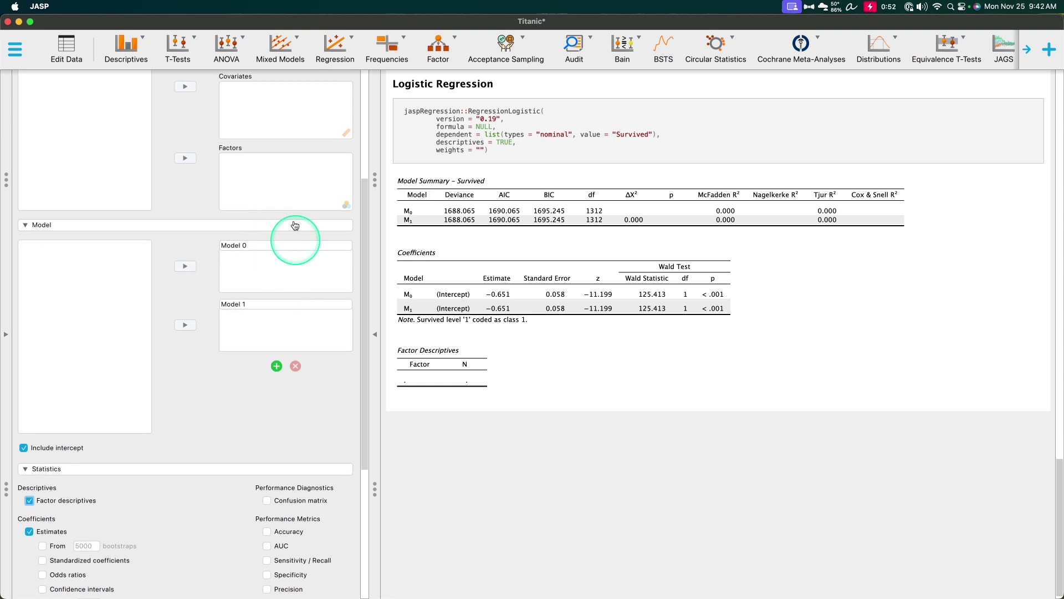
scroll(203, 388, down, 5)
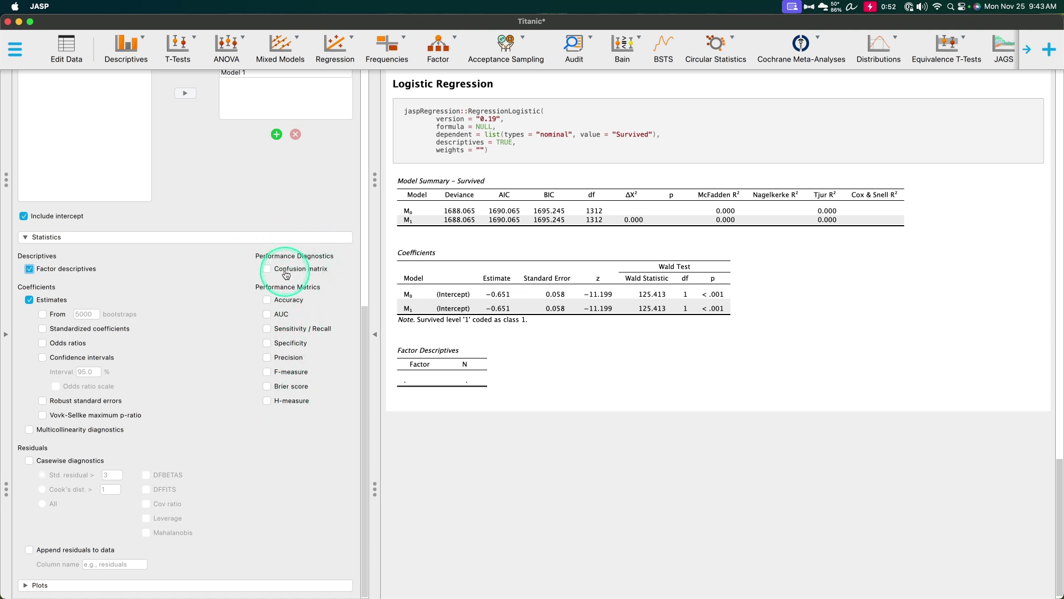
scroll(201, 384, up, 8)
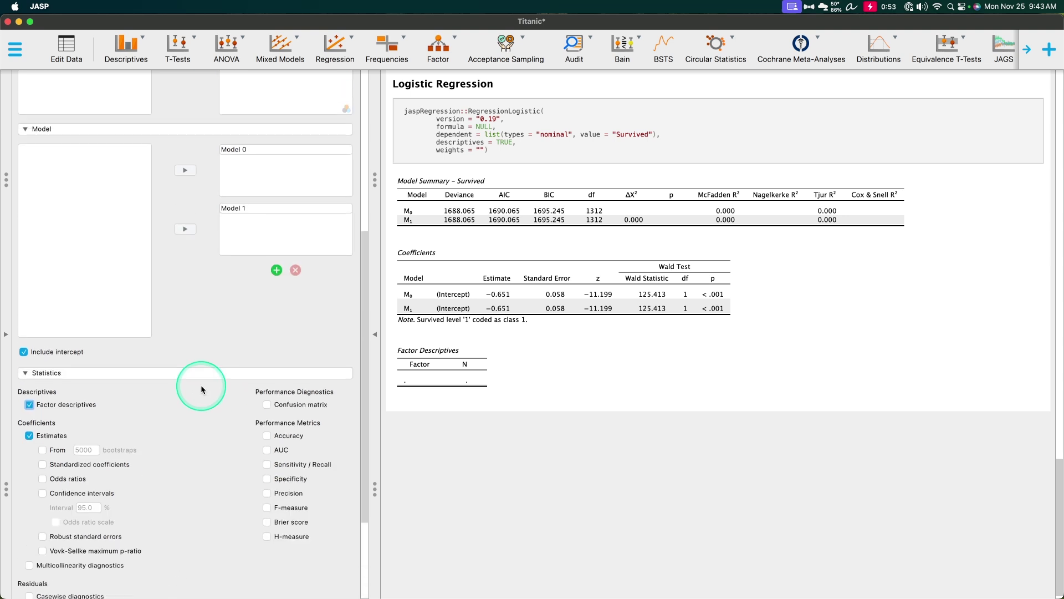
scroll(185, 380, down, 7)
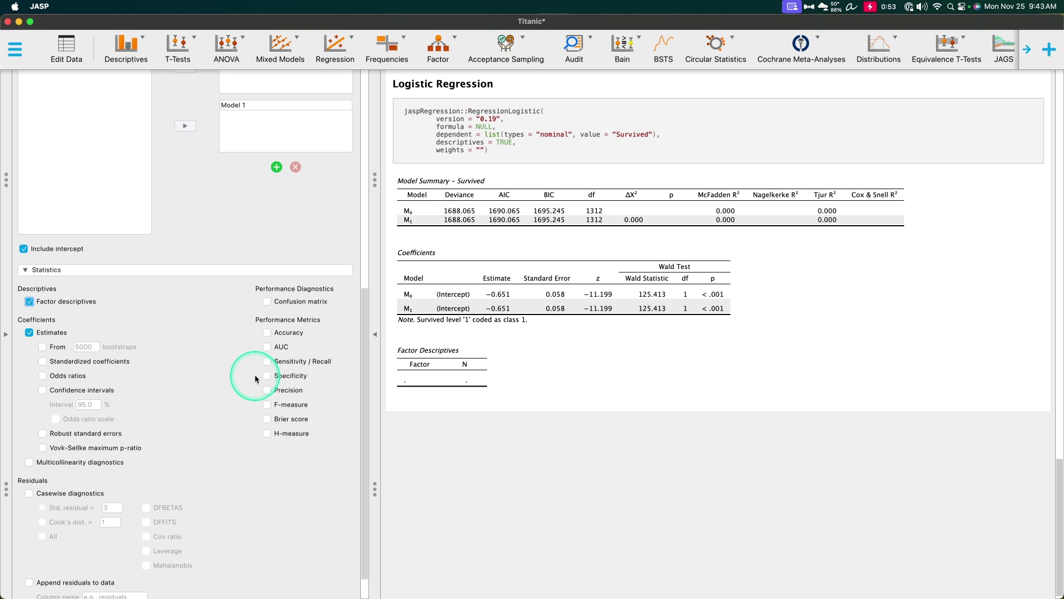
scroll(249, 369, down, 2)
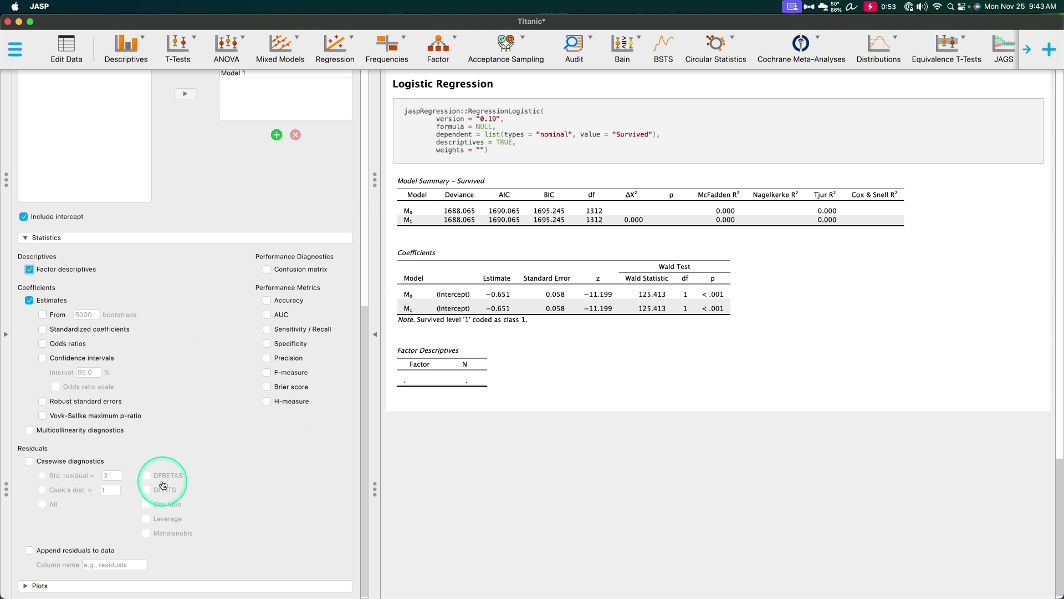
scroll(218, 466, up, 10)
scroll(217, 466, up, 15)
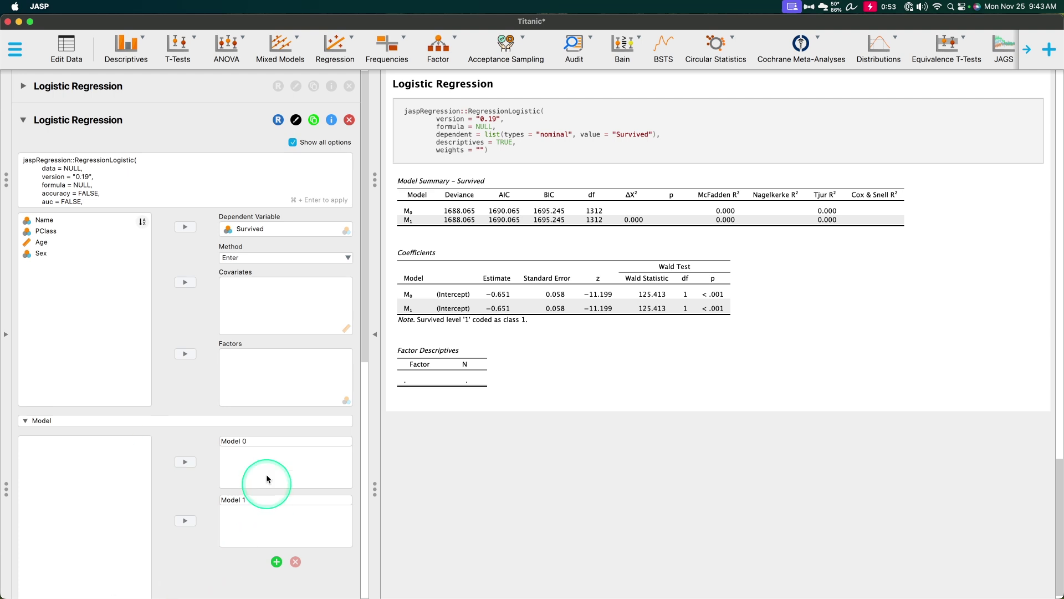
click(255, 257)
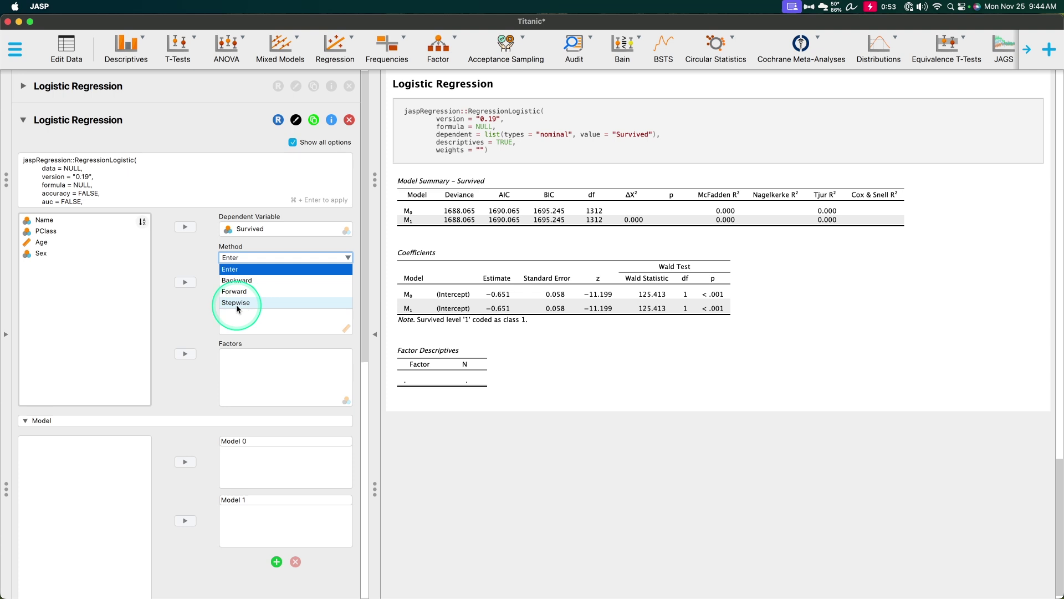
click(171, 317)
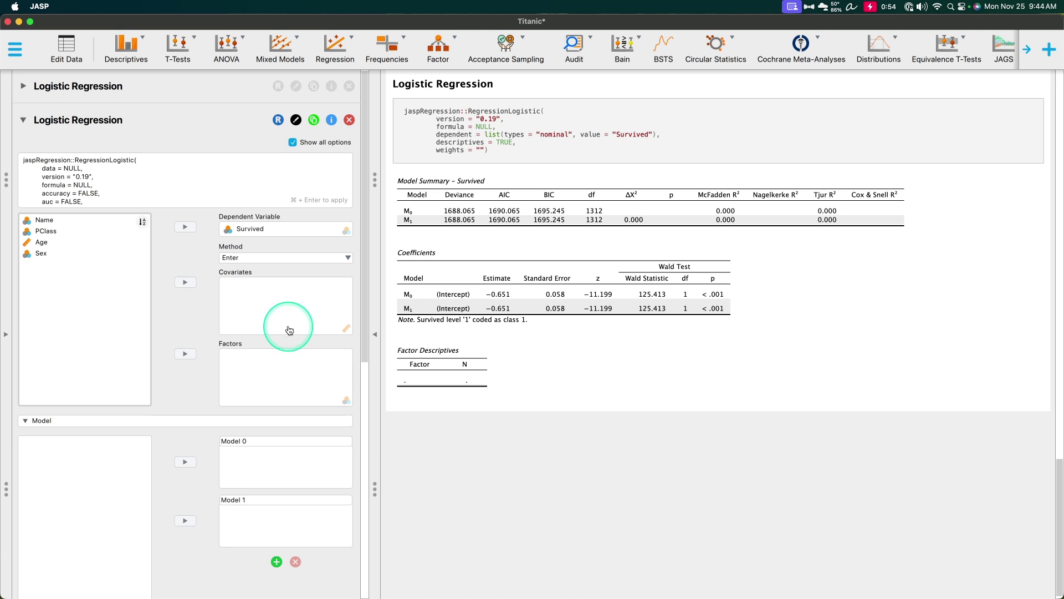
Add Age as a covariate and PClass as a factor, confirming both appear in Model 1
click(50, 242)
click(186, 281)
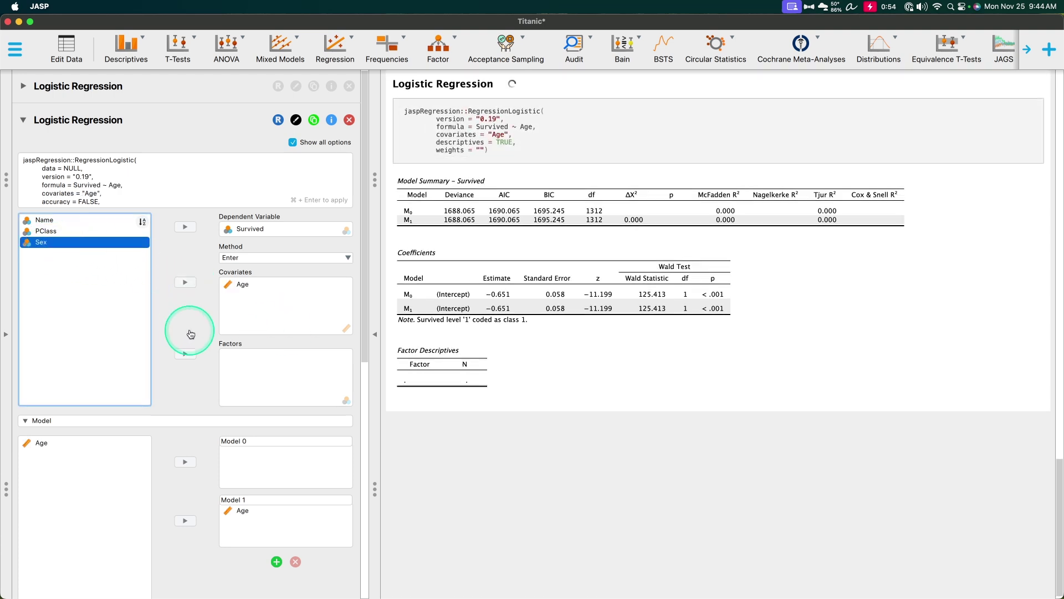
click(46, 230)
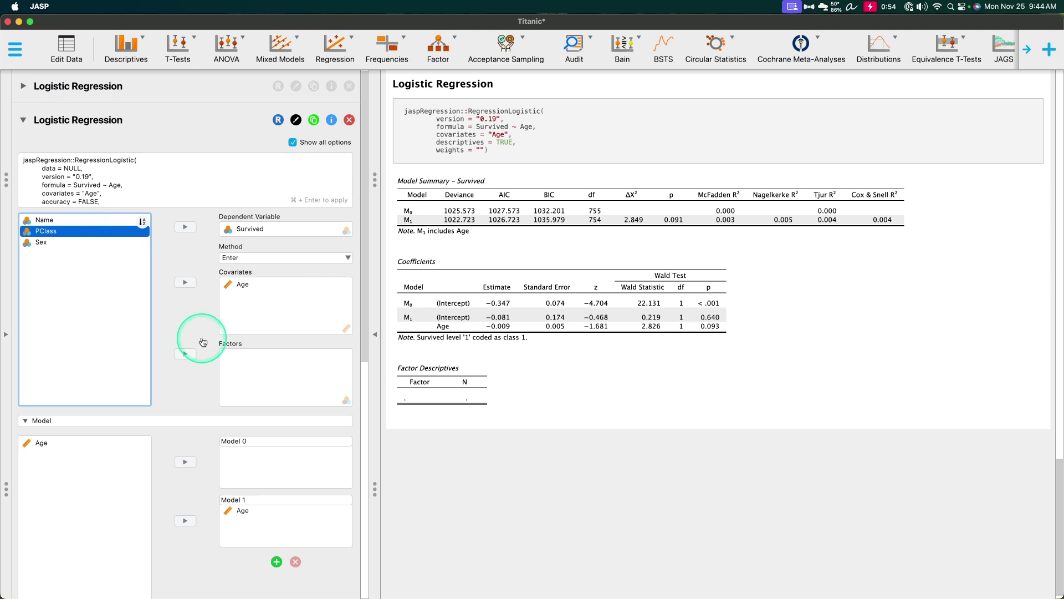
click(185, 353)
scroll(184, 353, down, 5)
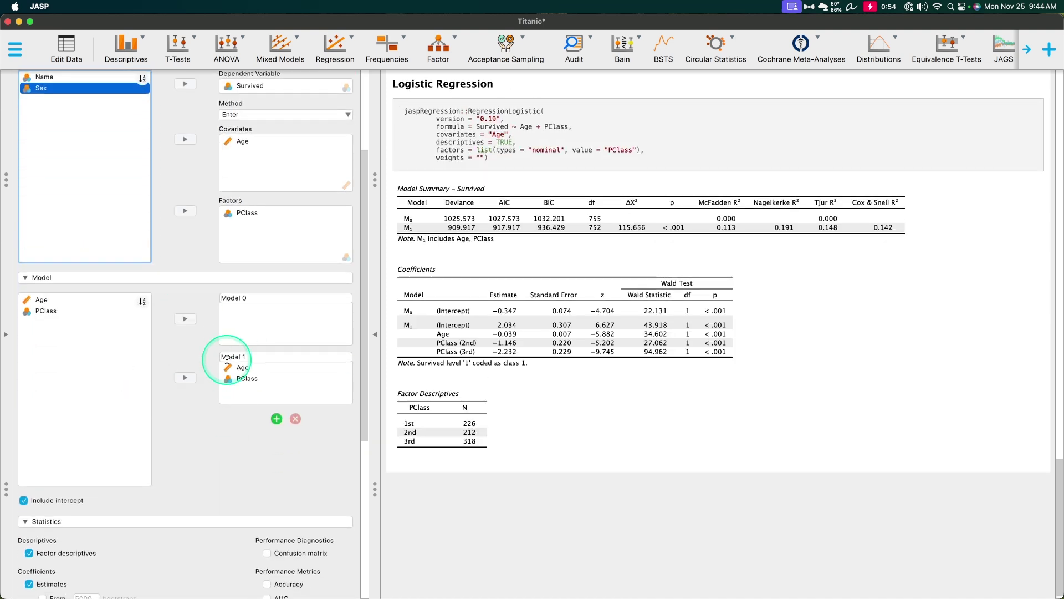
click(244, 367)
click(282, 340)
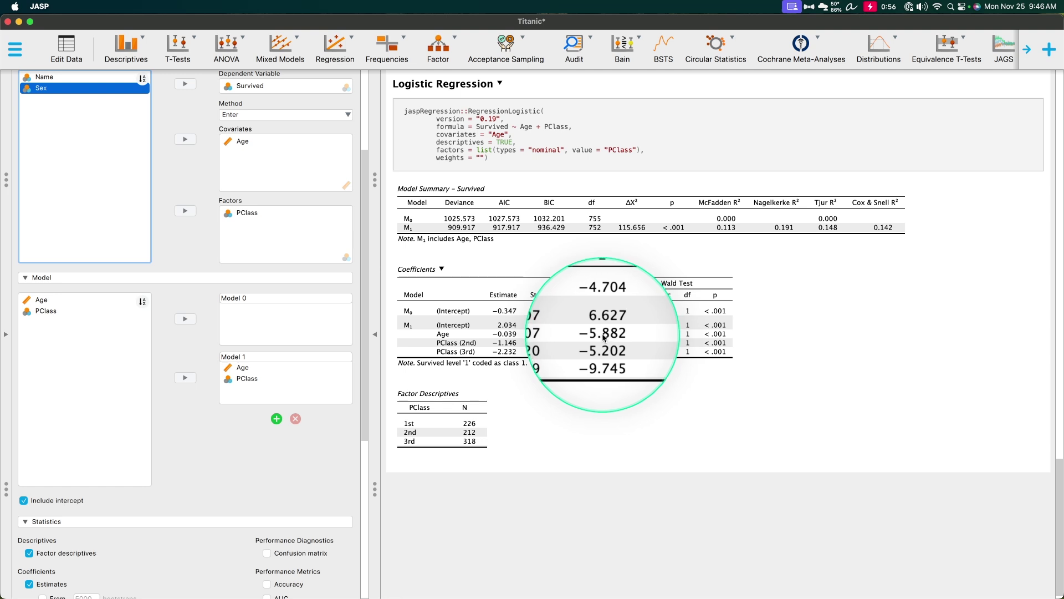
Create Model 2 with Sex as an added factor, removing Sex from Model 1
click(276, 418)
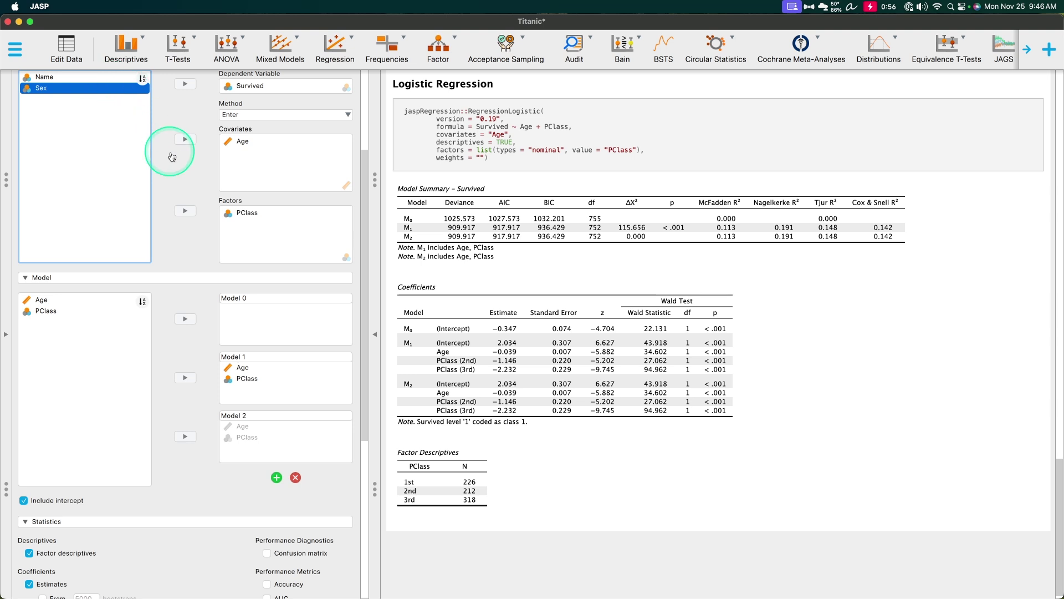
click(185, 211)
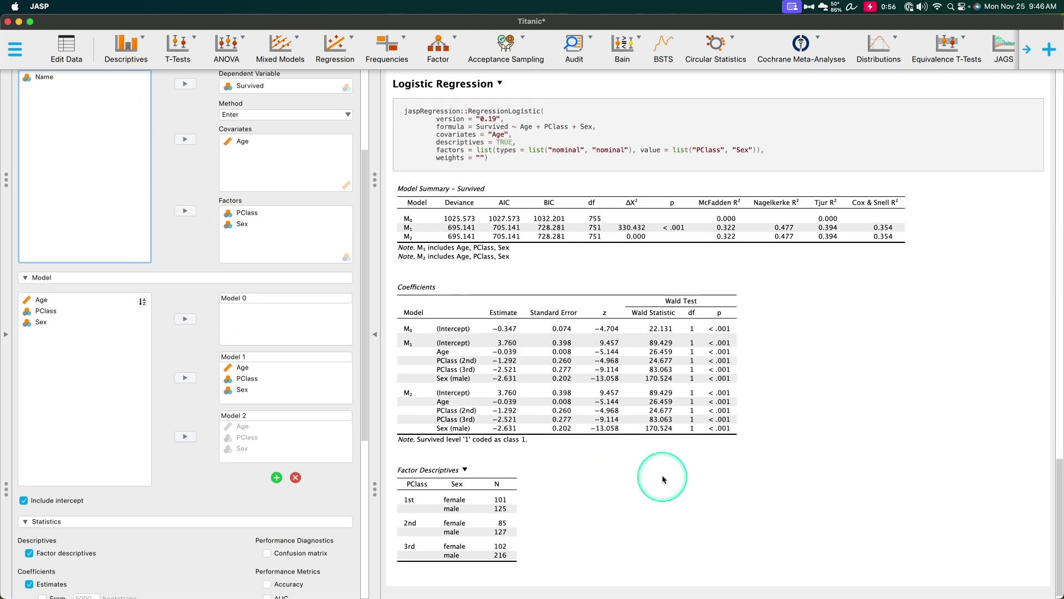
scroll(662, 474, down, 1)
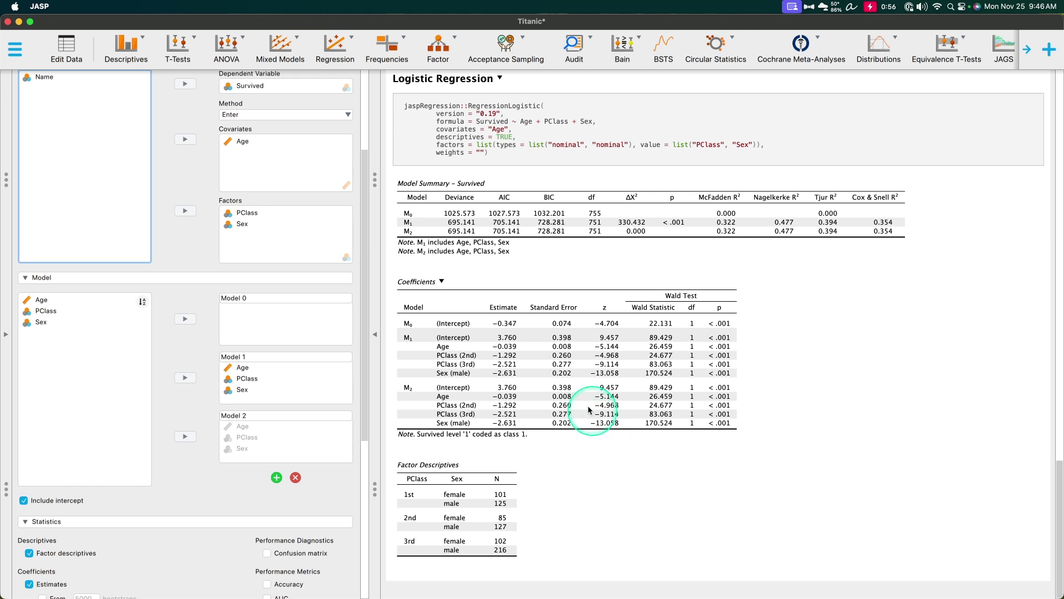
click(242, 389)
click(185, 377)
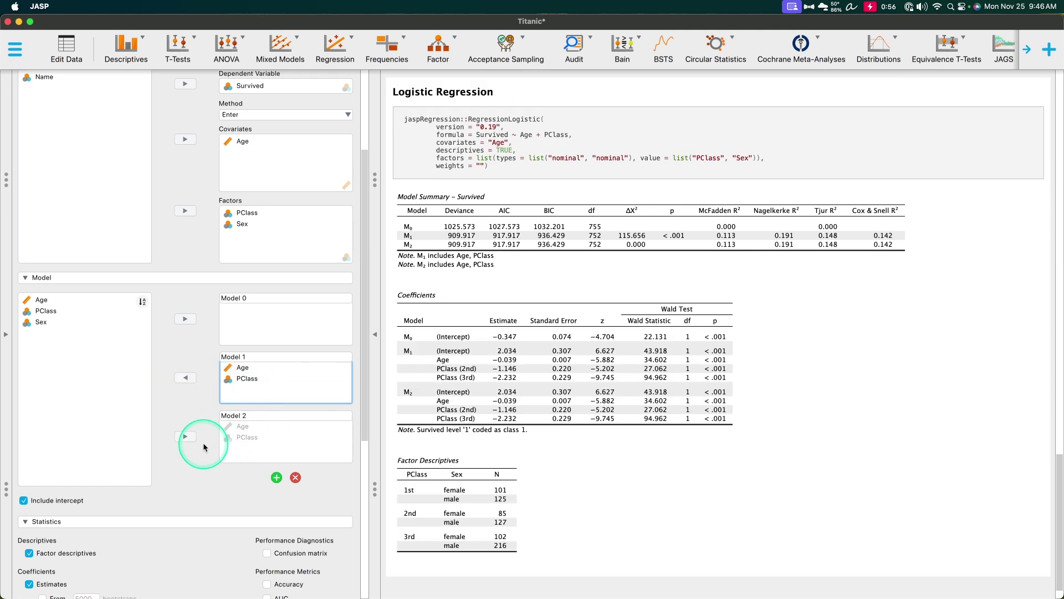
click(40, 322)
click(185, 436)
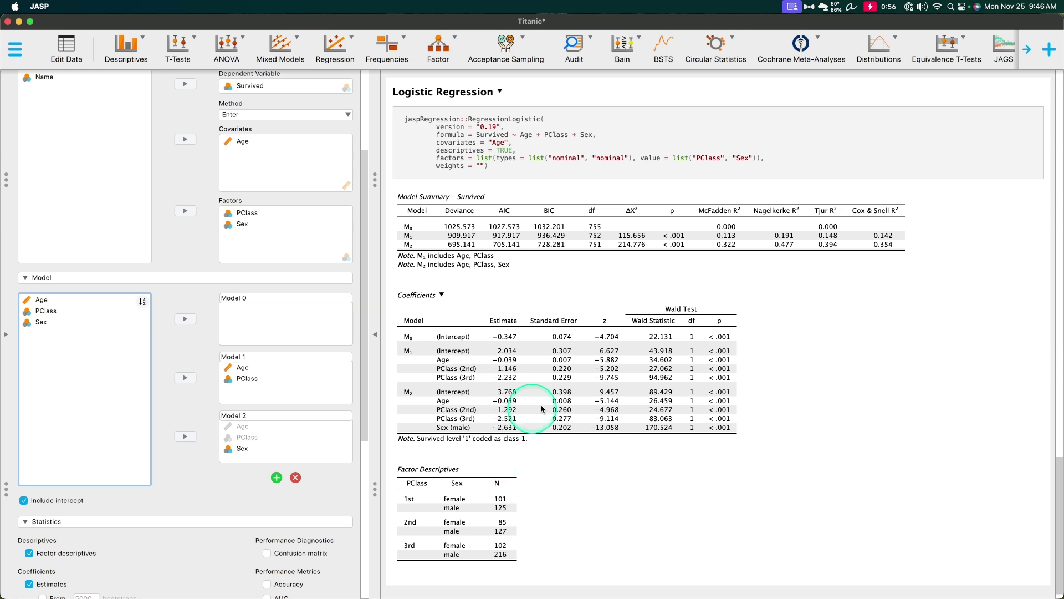
scroll(541, 408, down, 1)
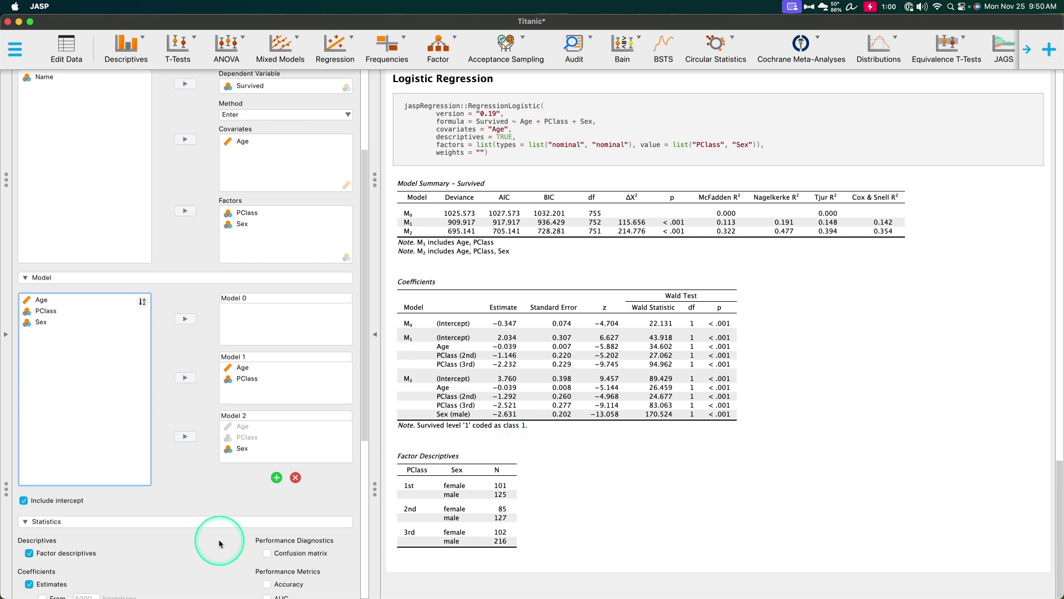
Expand the Plots section of the logistic regression options and browse the available plot settings
scroll(219, 539, down, 5)
scroll(193, 355, down, 2)
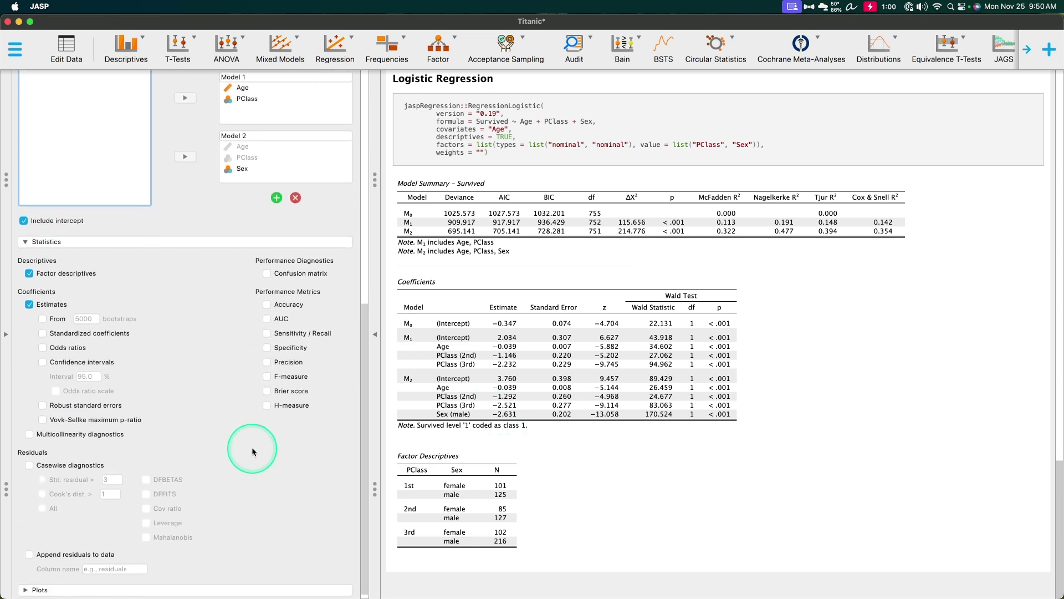
scroll(266, 535, down, 1)
click(256, 534)
scroll(277, 541, down, 3)
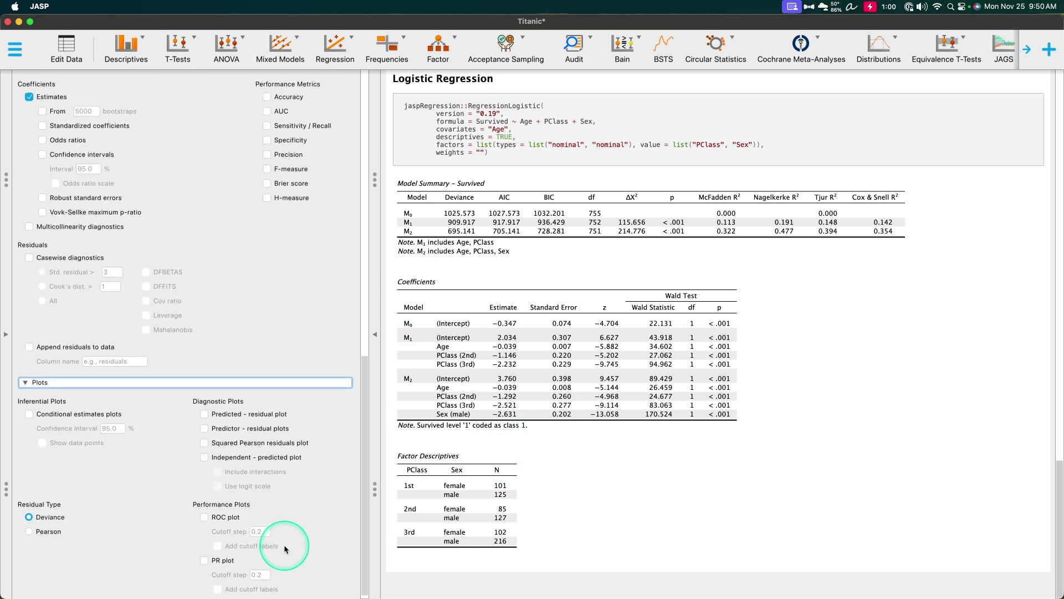
scroll(320, 502, up, 2)
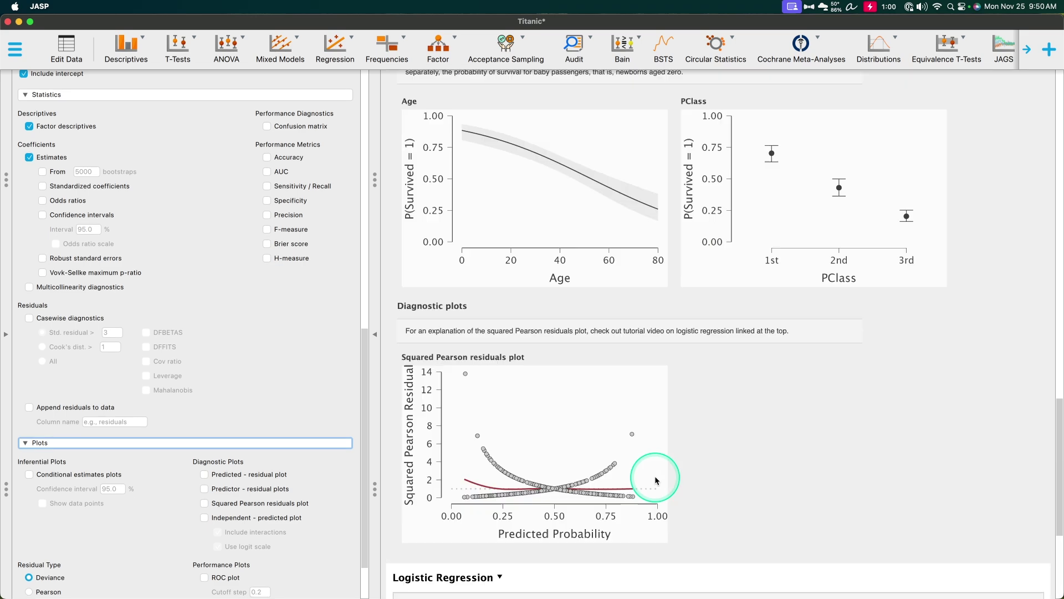
scroll(654, 475, up, 10)
scroll(738, 379, down, 3)
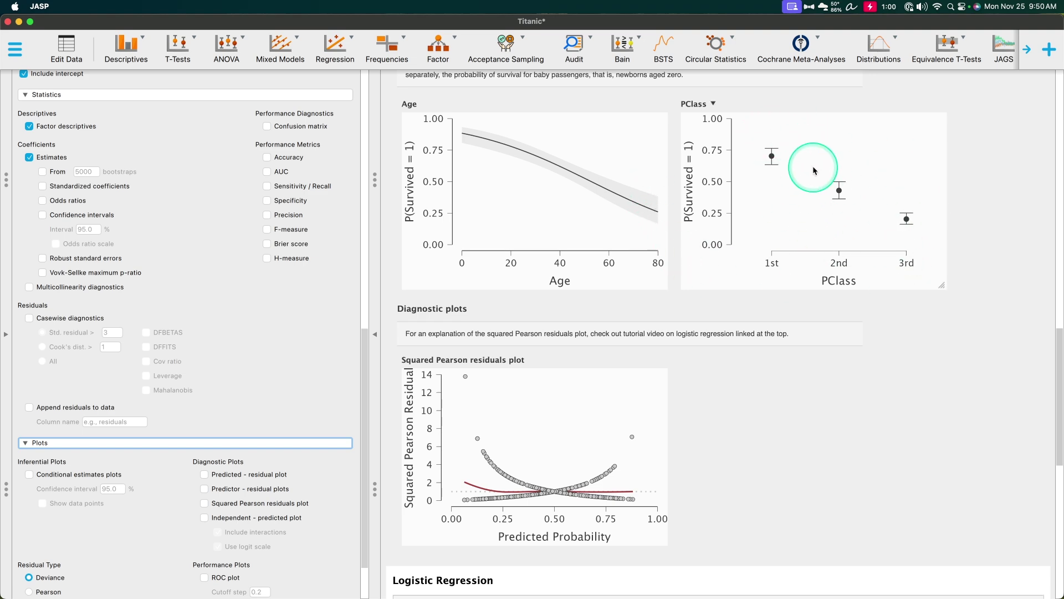
scroll(923, 305, down, 5)
scroll(658, 190, up, 10)
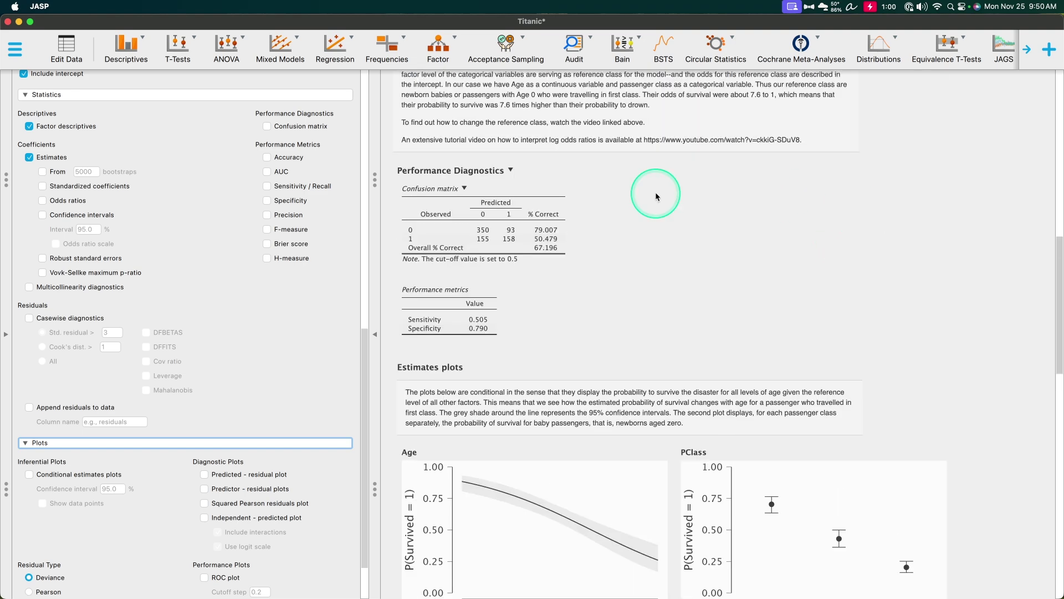
scroll(750, 280, down, 15)
scroll(893, 377, down, 9)
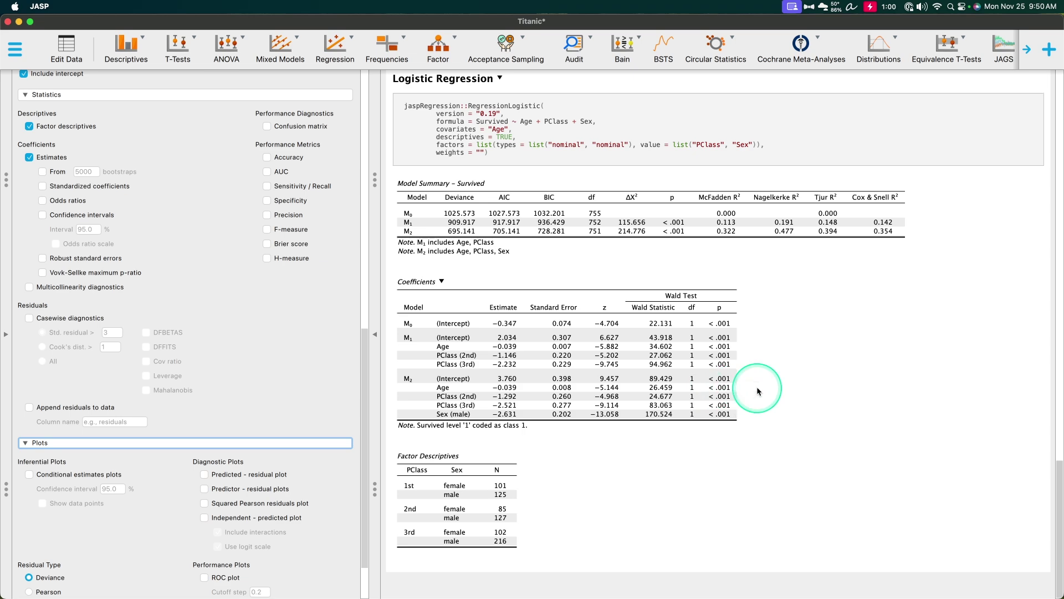
scroll(866, 399, up, 20)
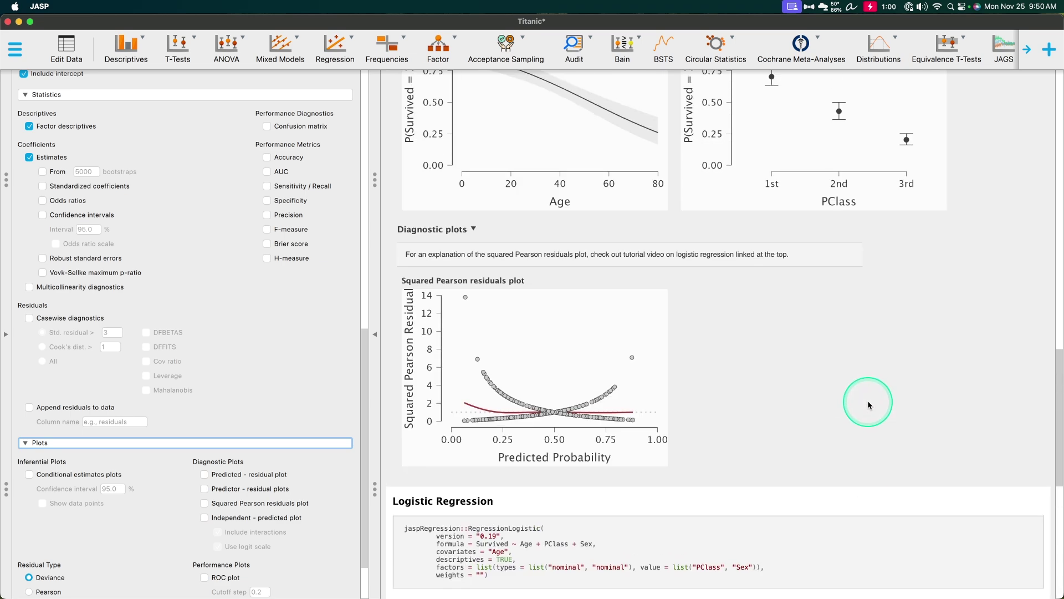
scroll(859, 402, up, 15)
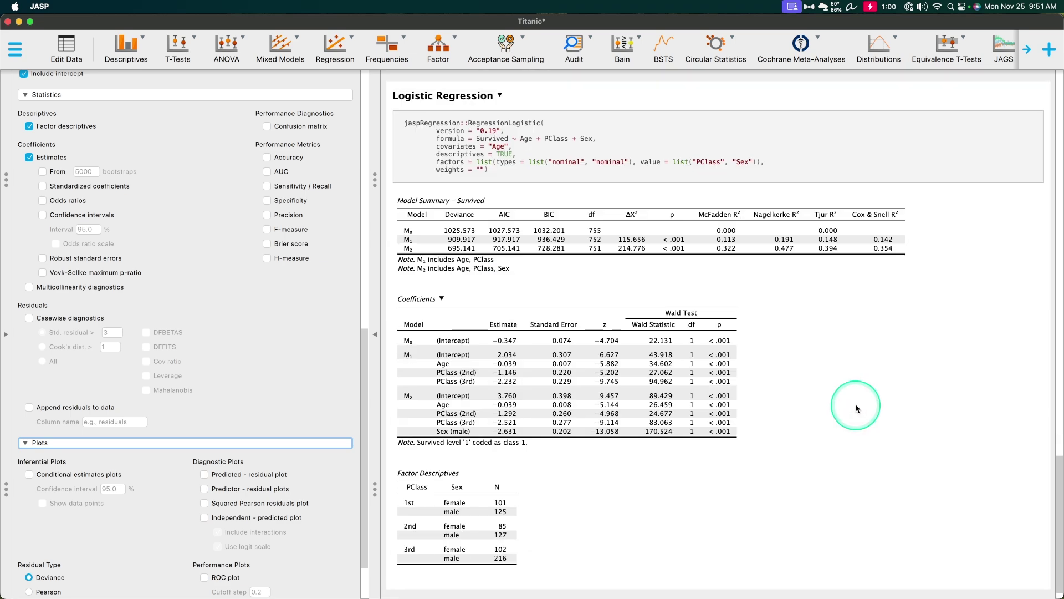
scroll(810, 388, up, 8)
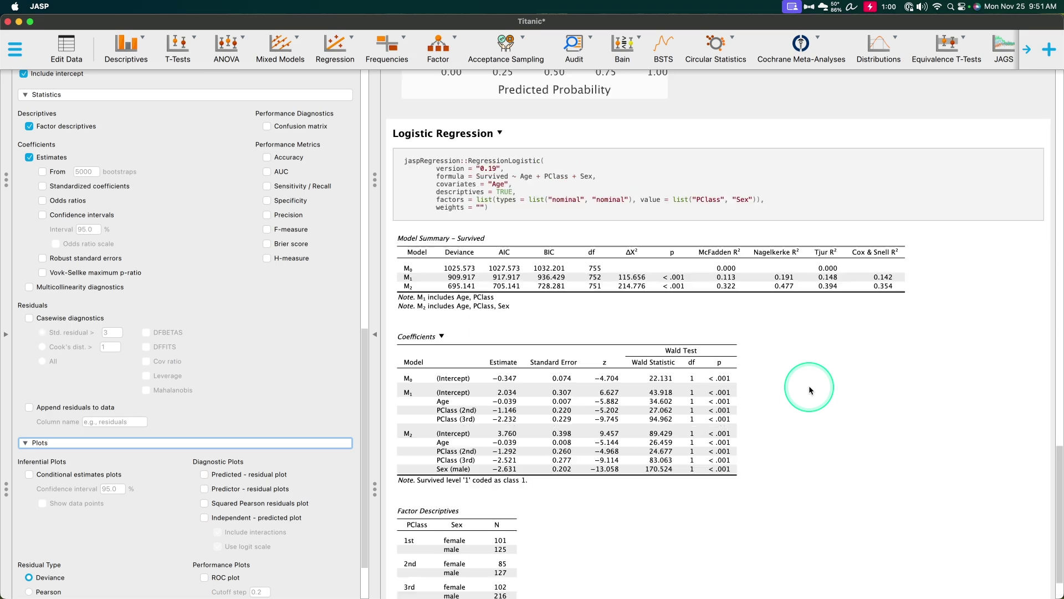
scroll(810, 388, down, 9)
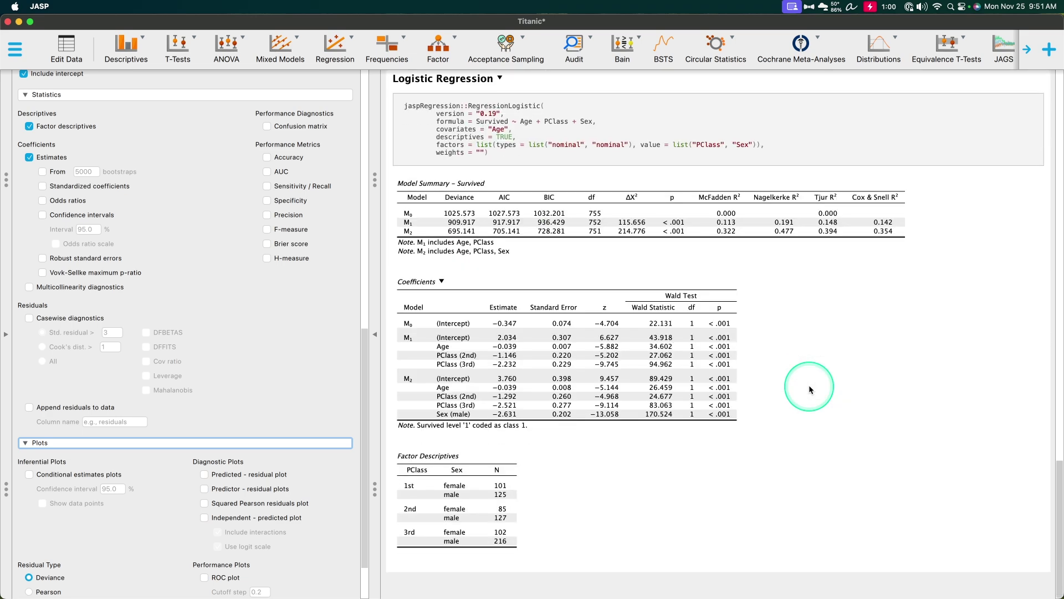
scroll(305, 404, up, 10)
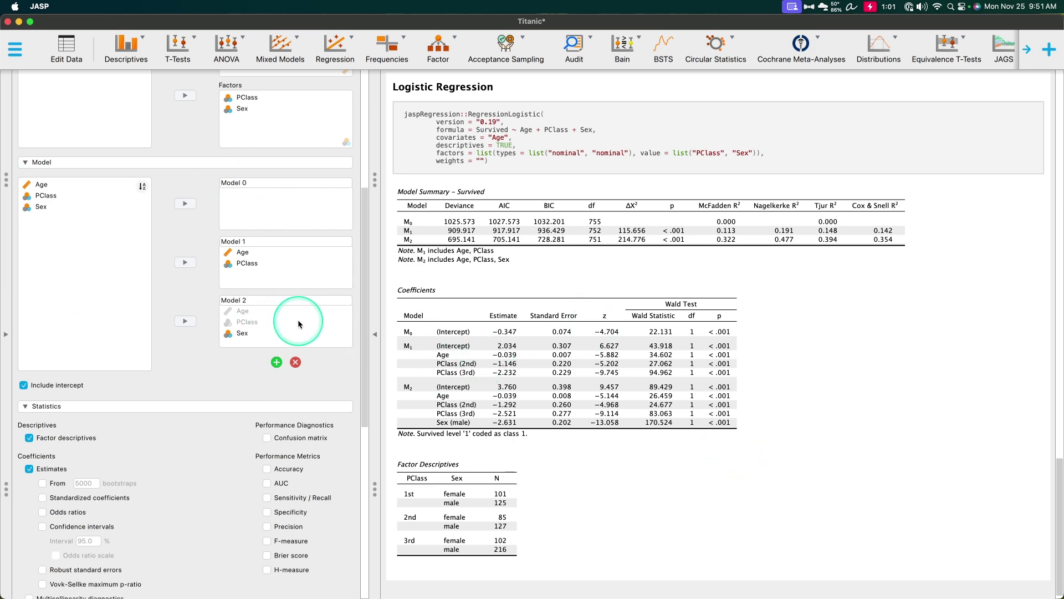
scroll(198, 245, up, 3)
scroll(166, 192, up, 6)
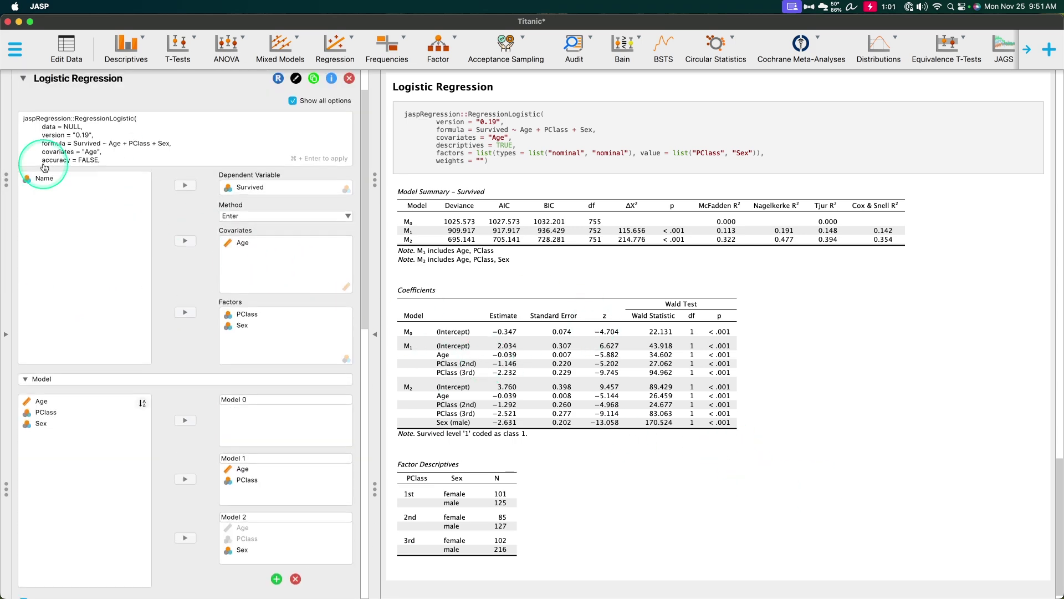
scroll(309, 259, down, 15)
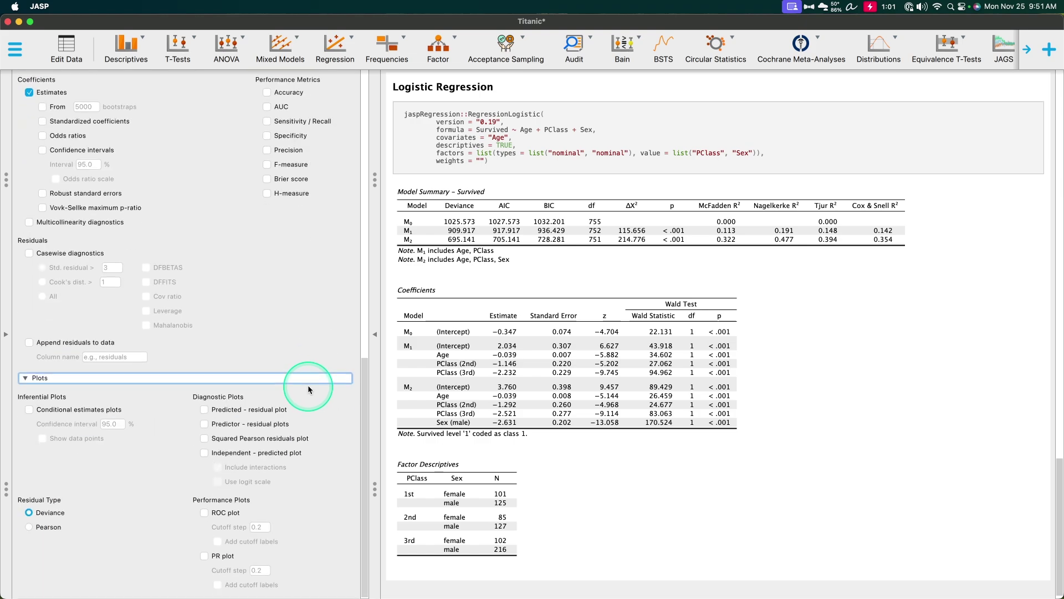
scroll(528, 368, up, 10)
scroll(756, 381, down, 3)
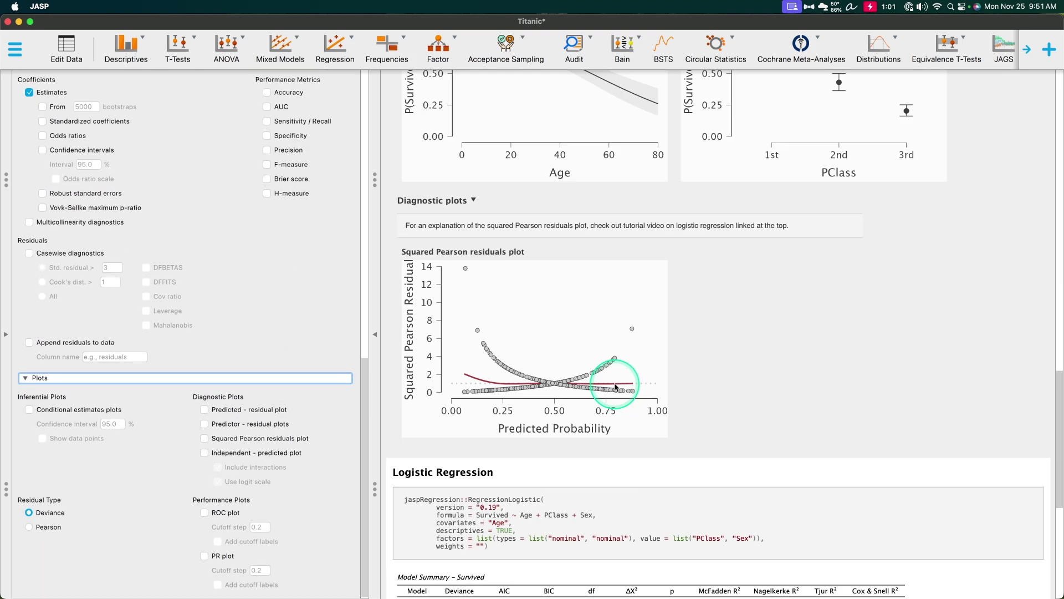
scroll(737, 415, up, 6)
scroll(798, 414, up, 10)
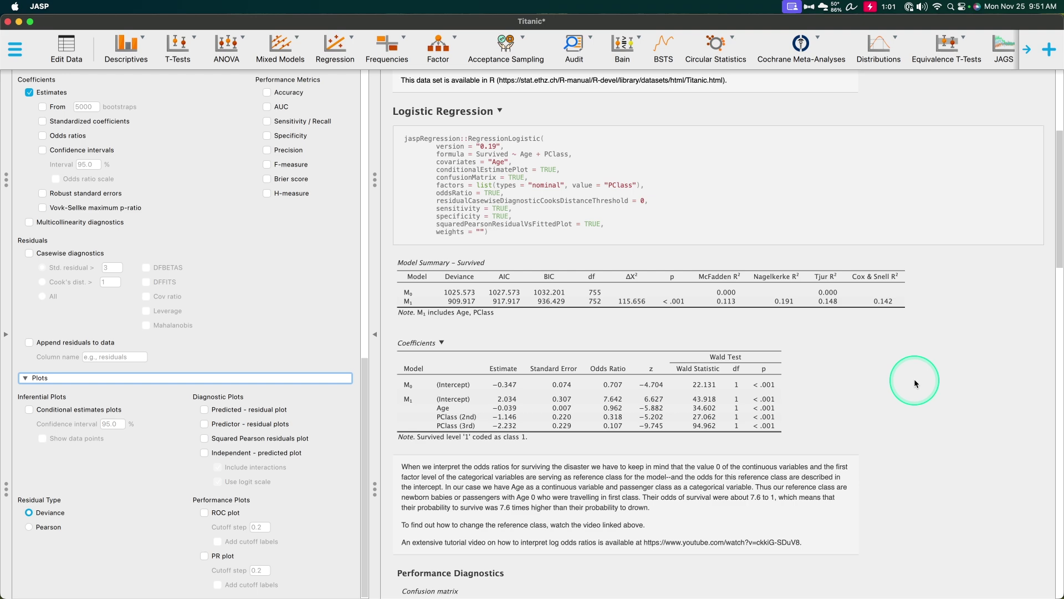
scroll(914, 382, down, 5)
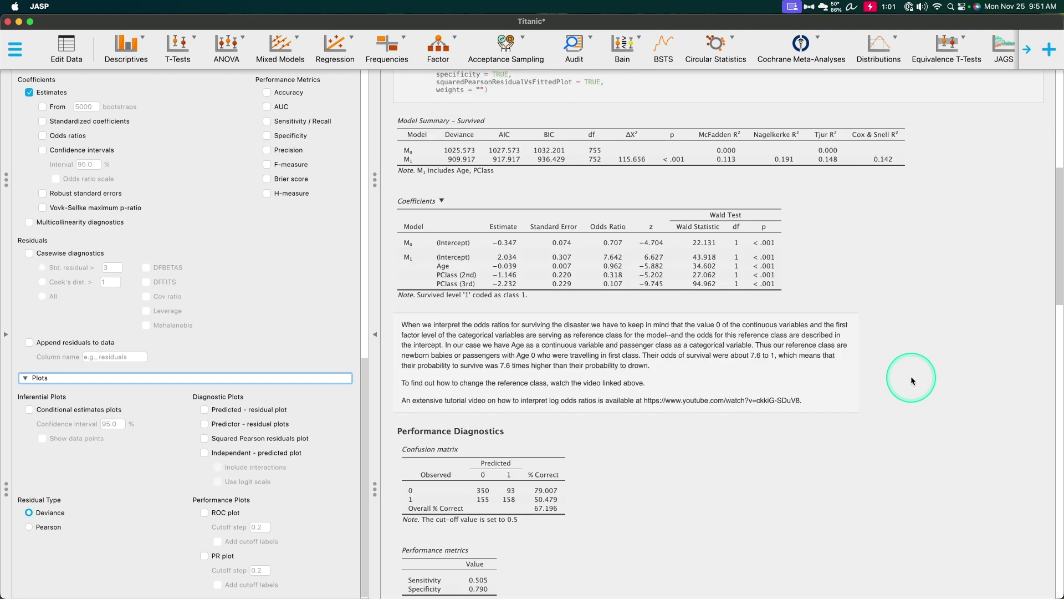
scroll(912, 368, down, 20)
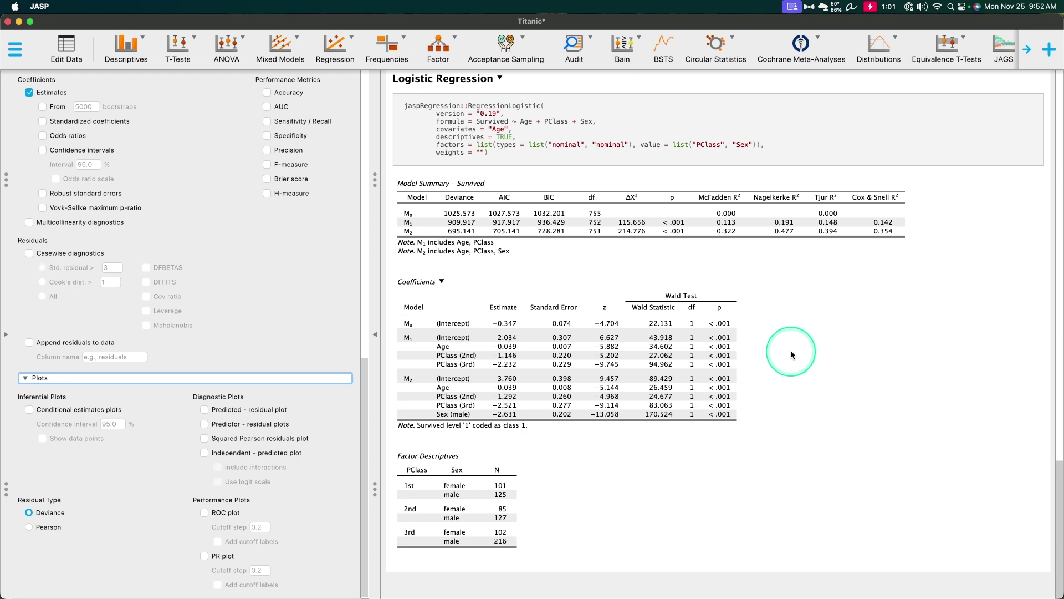
scroll(742, 294, up, 20)
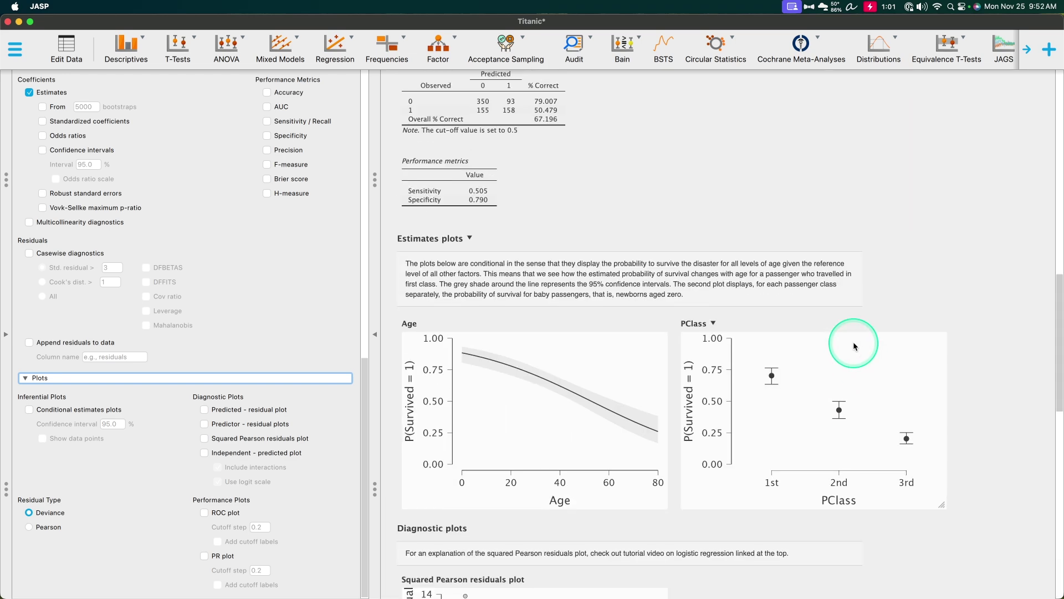